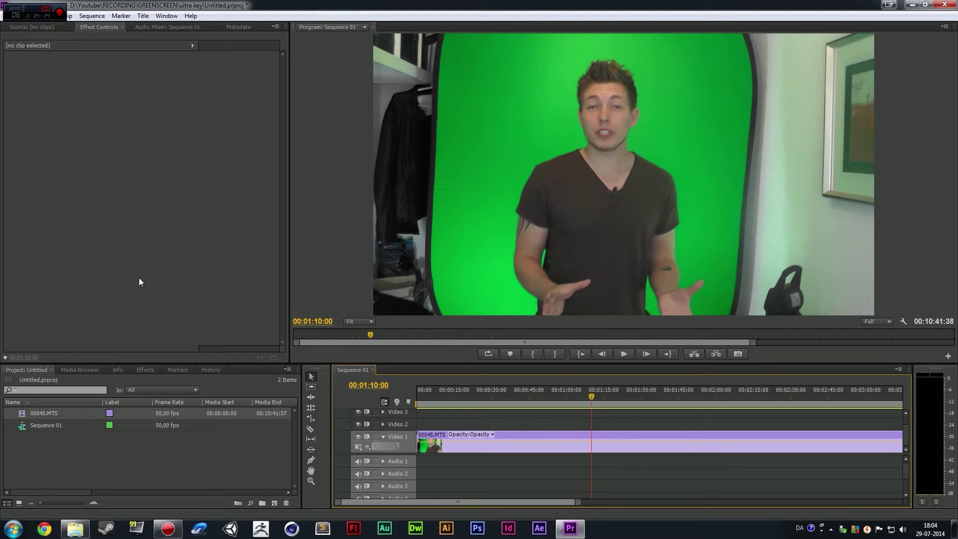
- Apply the Levels effect to the 00045.MTS clip and set its RGB White Input Level to 194
{"action": "left_click", "coordinate": [145, 370]}
{"action": "left_click", "coordinate": [63, 382]}
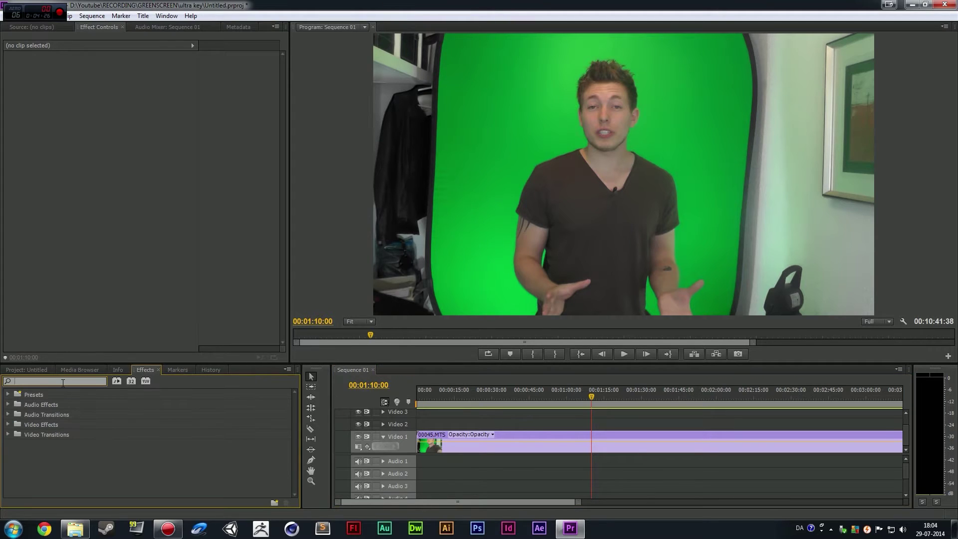
{"action": "type", "text": "level"}
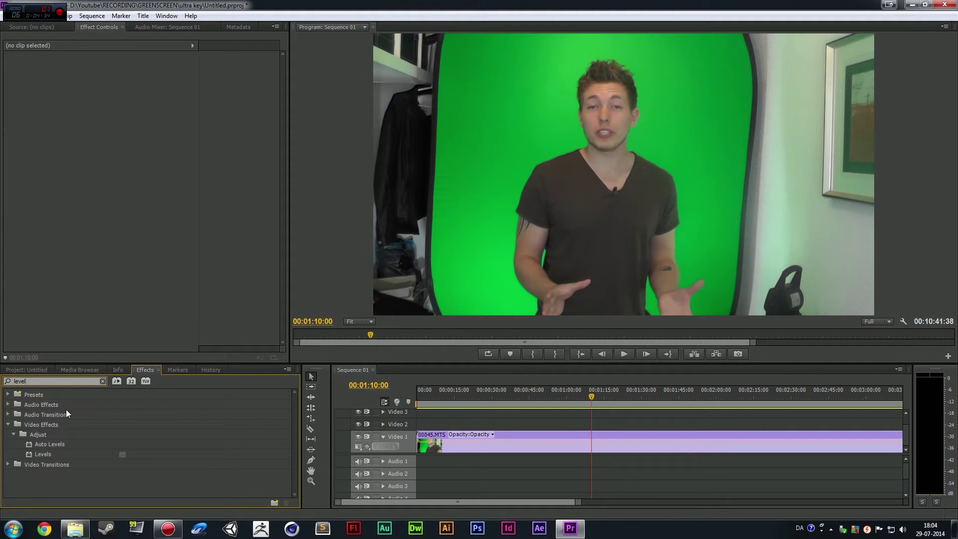
{"action": "left_click_drag", "start_coordinate": [51, 450], "coordinate": [522, 438]}
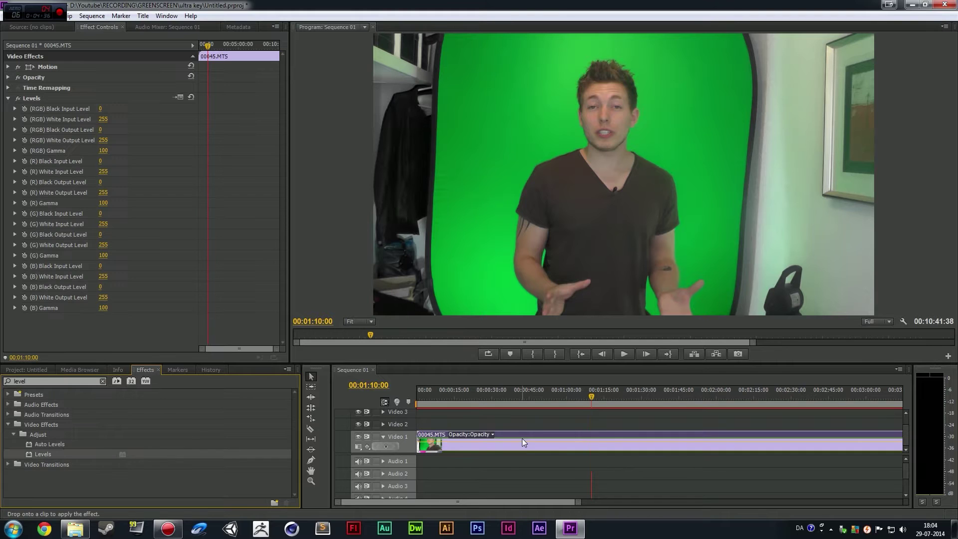
{"action": "left_click", "coordinate": [99, 129]}
{"action": "mouse_move", "coordinate": [103, 119]}
{"action": "left_mouse_down"}
{"action": "mouse_move", "coordinate": [85, 119]}
{"action": "mouse_move", "coordinate": [110, 120]}
{"action": "left_mouse_up"}
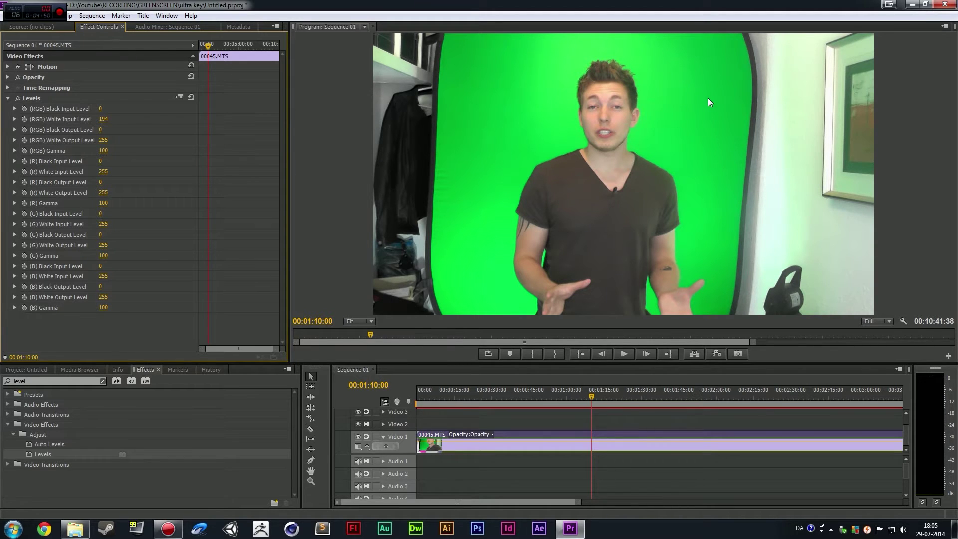
{"action": "left_click", "coordinate": [8, 98]}
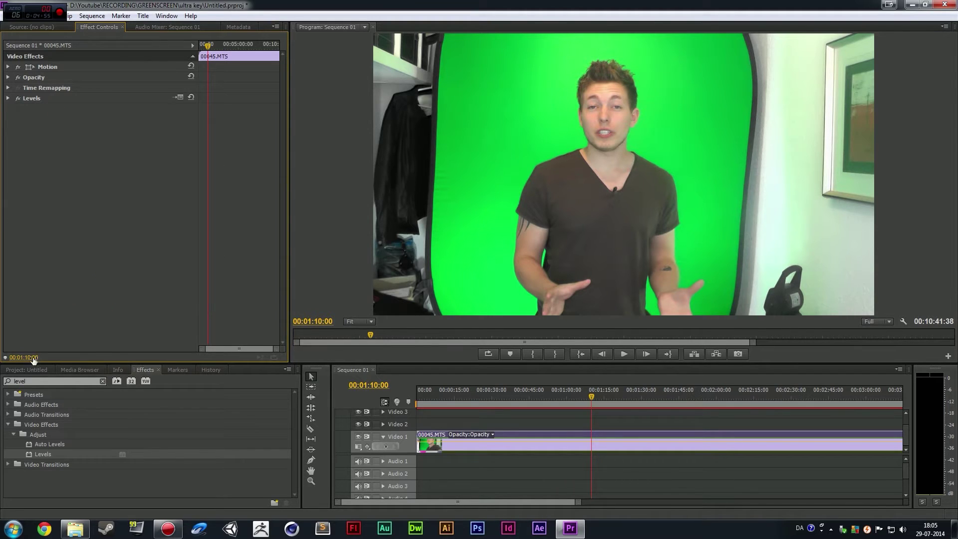
- Apply the Brightness & Contrast effect to the 00045.MTS clip and set the contrast to 10
{"action": "key", "text": "BackSpace"}
{"action": "key", "text": "BackSpace"}
{"action": "key", "text": "BackSpace"}
{"action": "key", "text": "BackSpace"}
{"action": "key", "text": "BackSpace"}
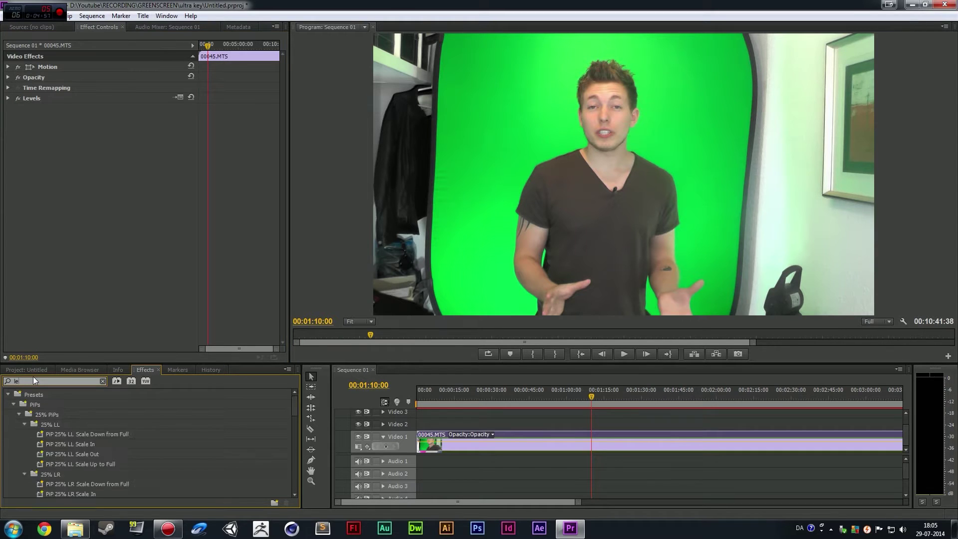
{"action": "type", "text": "bright"}
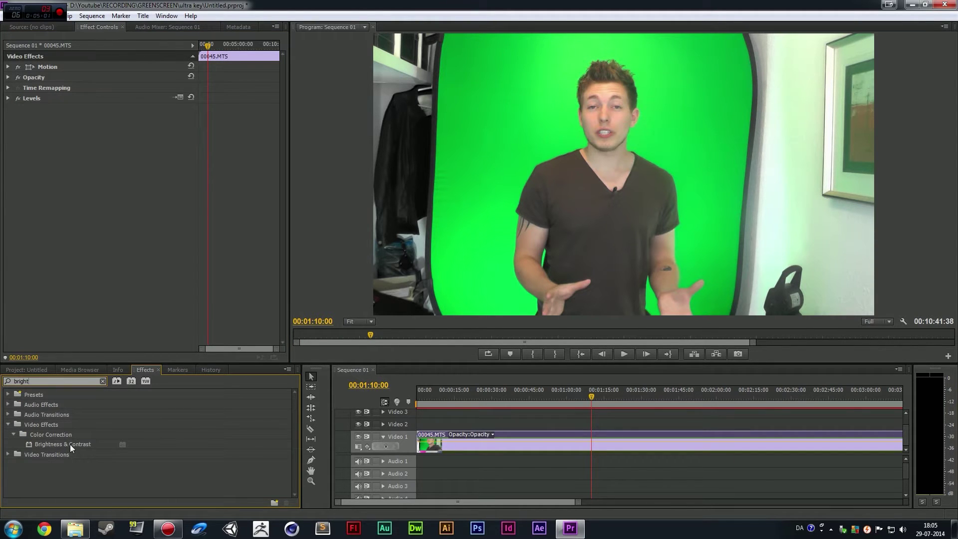
{"action": "left_click_drag", "start_coordinate": [70, 444], "coordinate": [526, 438]}
{"action": "left_click_drag", "start_coordinate": [107, 129], "coordinate": [107, 130]}
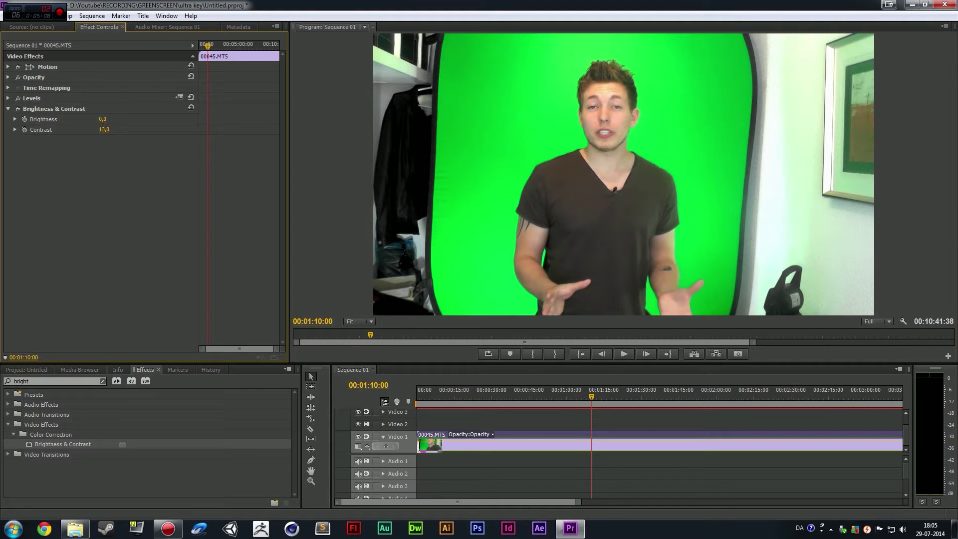
{"action": "left_click_drag", "start_coordinate": [107, 130], "coordinate": [103, 129]}
- Apply the Ultra Key effect to the 00045.MTS clip and sample the green screen as the key color
{"action": "left_click", "coordinate": [62, 382]}
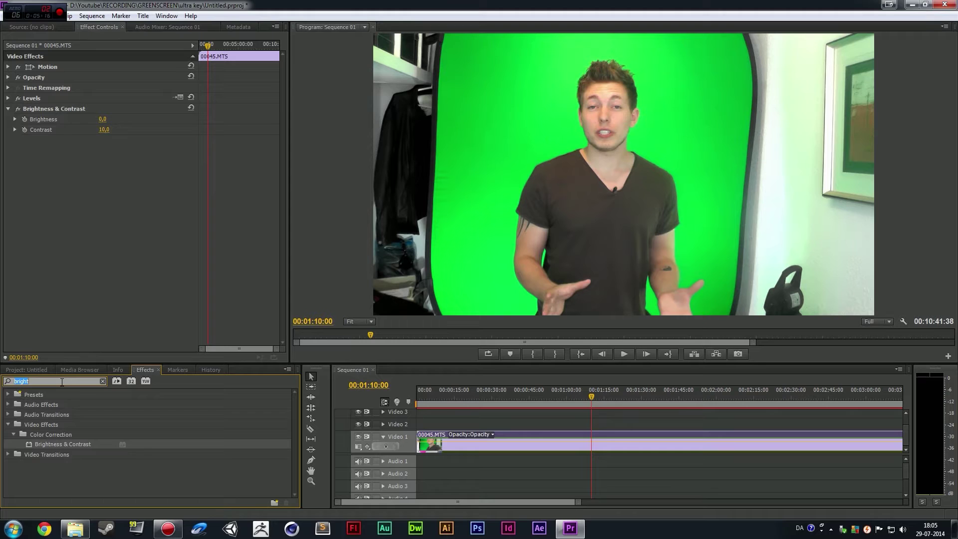
{"action": "type", "text": "ultr"}
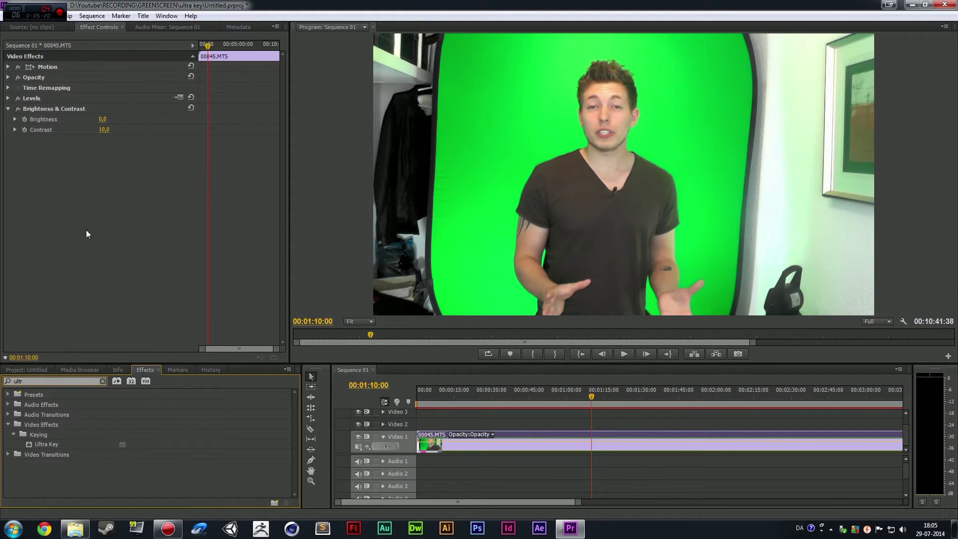
{"action": "left_click_drag", "start_coordinate": [43, 442], "coordinate": [511, 431]}
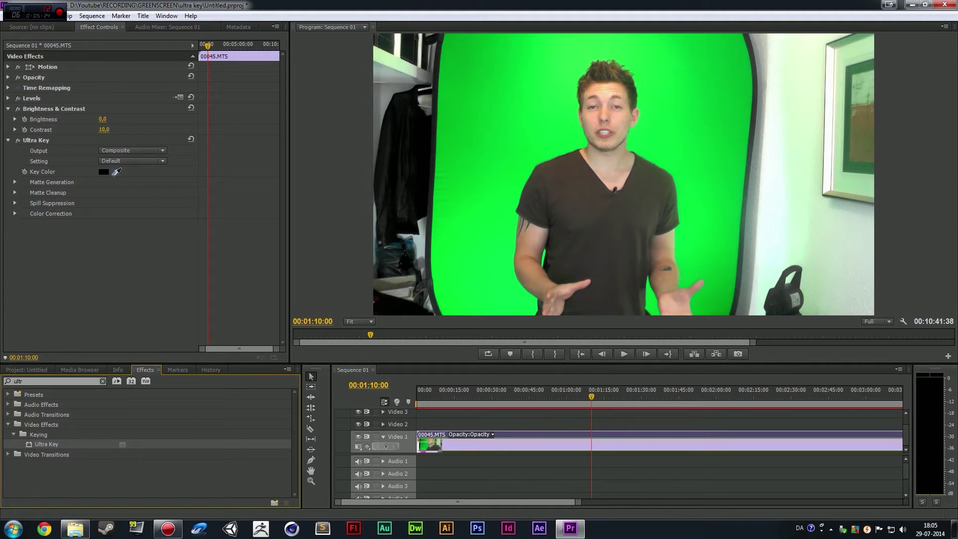
{"action": "left_click_drag", "start_coordinate": [116, 172], "coordinate": [671, 132]}
{"action": "left_click_drag", "start_coordinate": [681, 65], "coordinate": [455, 51]}
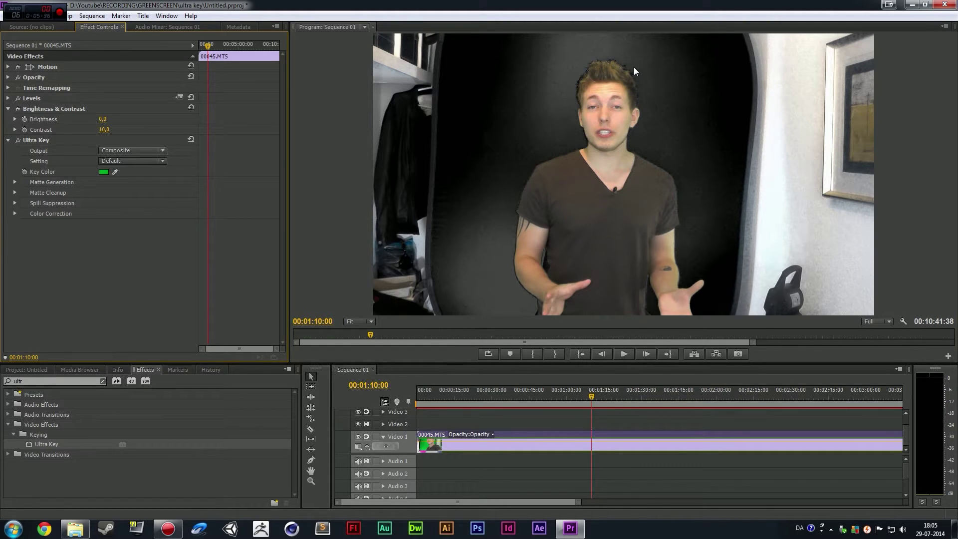
- Import bg.jpg from the GREENSCREEN folder into the project
{"action": "left_click", "coordinate": [39, 369]}
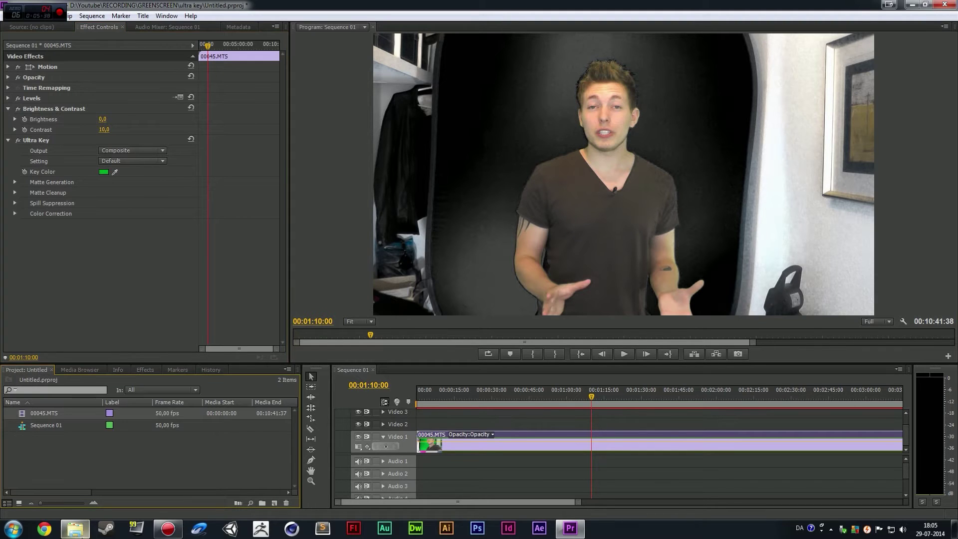
{"action": "left_click", "coordinate": [75, 529]}
{"action": "left_click", "coordinate": [449, 204]}
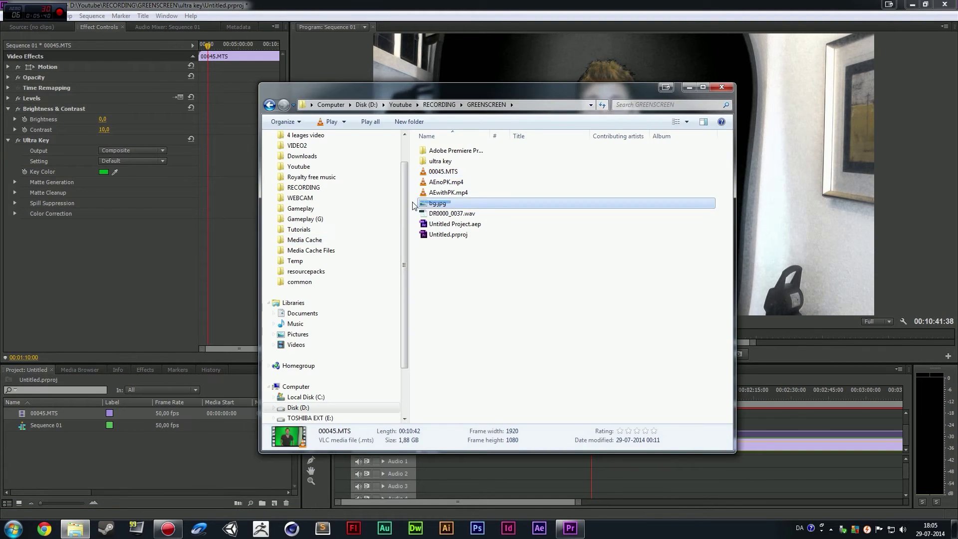
{"action": "left_click_drag", "start_coordinate": [451, 209], "coordinate": [108, 438]}
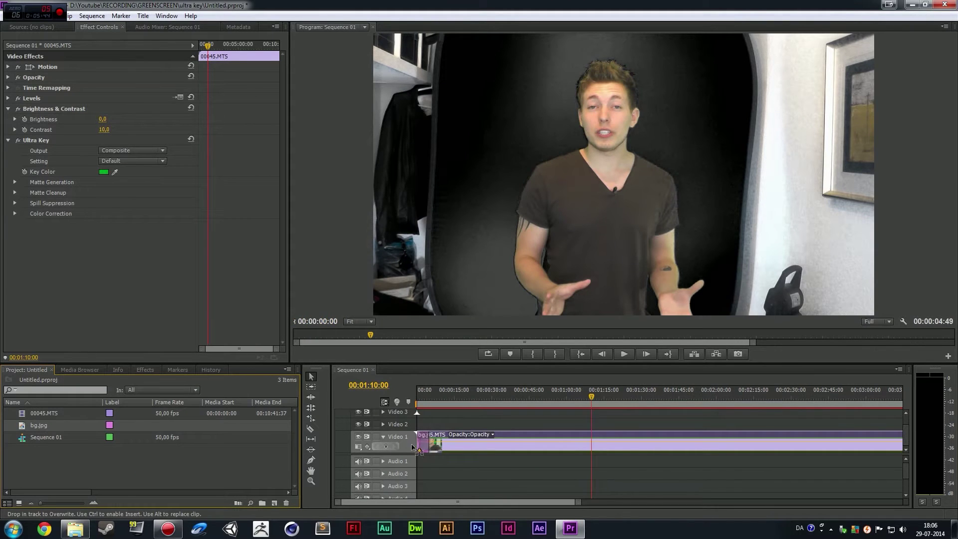
- Move the 00045.MTS clip to Video 2 and place bg.jpg beneath it on Video 1, extended to about 00:02:50
{"action": "left_click_drag", "start_coordinate": [434, 438], "coordinate": [433, 425]}
{"action": "left_click_drag", "start_coordinate": [42, 425], "coordinate": [842, 442]}
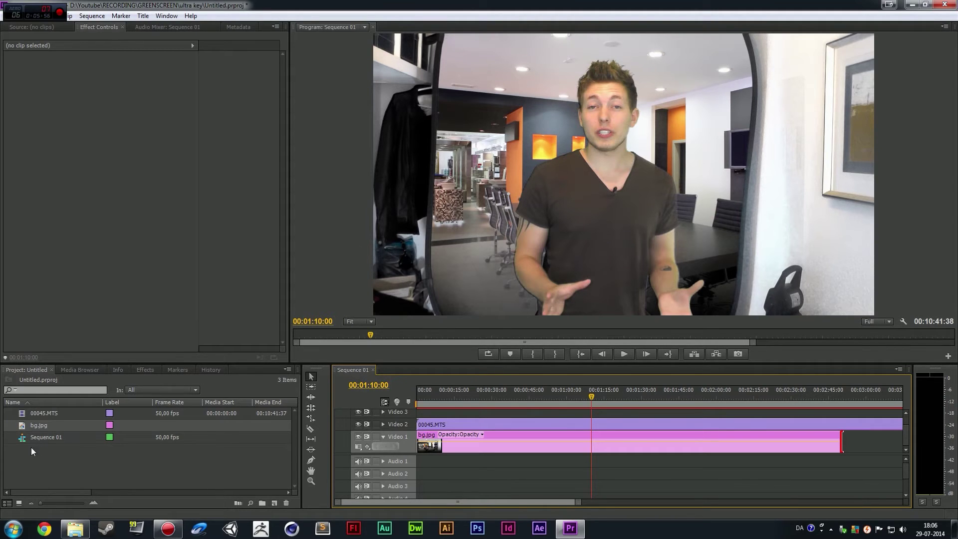
- Hide the Video 1 background track and apply the Crop effect to the 00045.MTS clip
{"action": "left_click", "coordinate": [358, 437]}
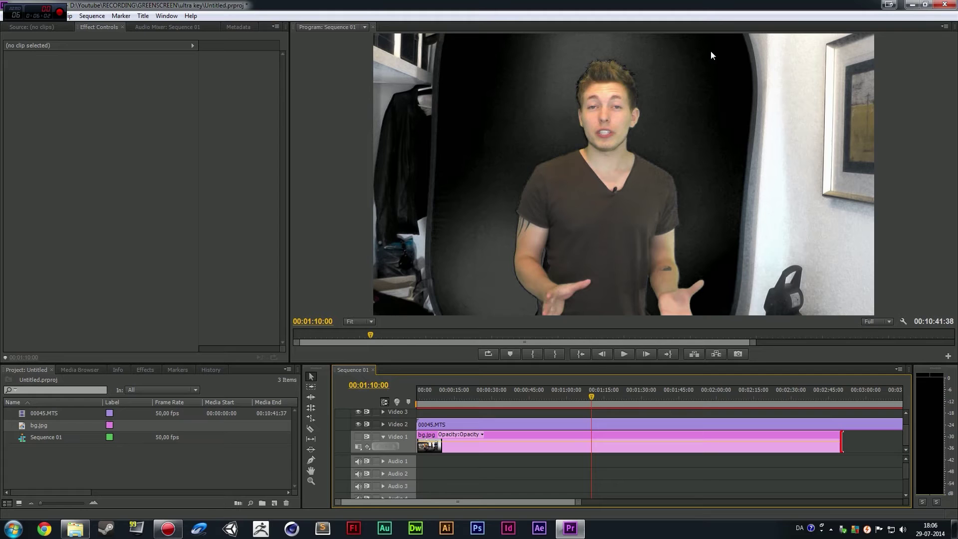
{"action": "left_click", "coordinate": [132, 372]}
{"action": "left_click", "coordinate": [44, 382]}
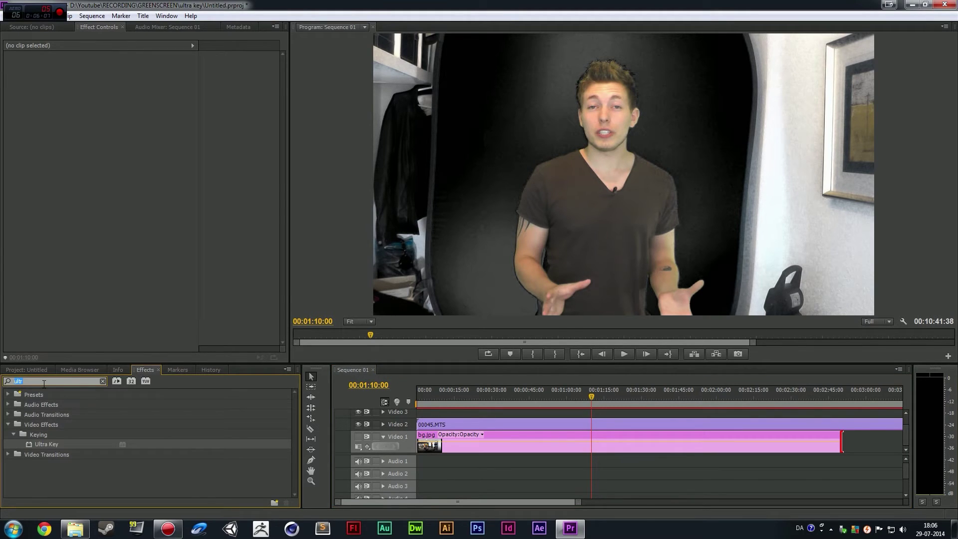
{"action": "type", "text": "crop"}
{"action": "left_click_drag", "start_coordinate": [41, 444], "coordinate": [507, 425]}
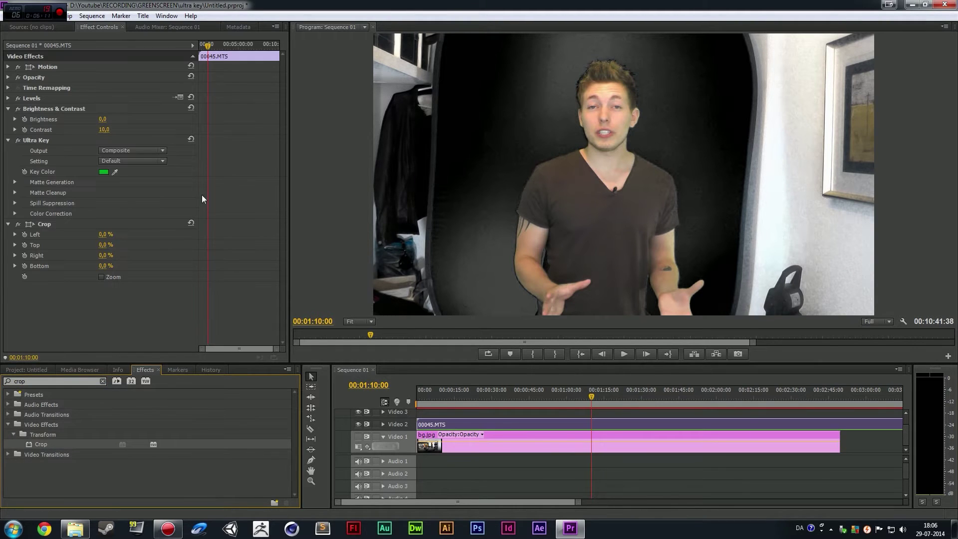
- Crop the 00045.MTS clip by 15% on the left and 29% on the right
{"action": "left_click", "coordinate": [102, 234]}
{"action": "type", "text": "15"}
{"action": "key", "text": "Return"}
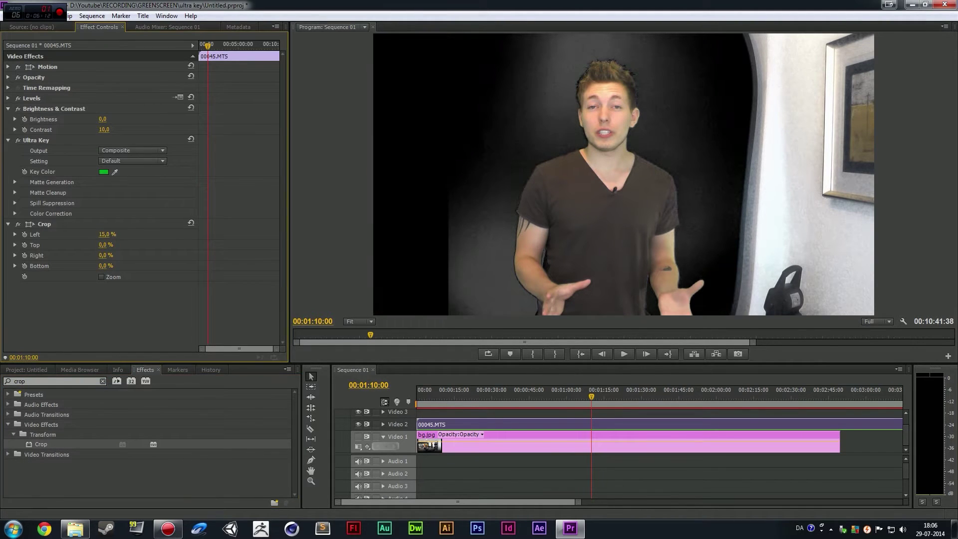
{"action": "left_click_drag", "start_coordinate": [105, 257], "coordinate": [164, 257]}
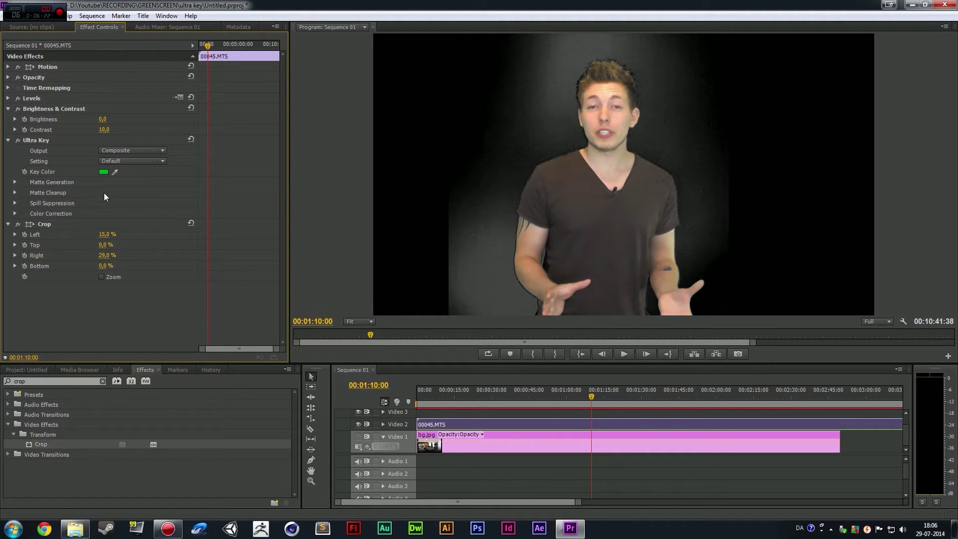
- Set the Highlight value in Ultra Key's Matte Generation settings to 0
{"action": "left_click", "coordinate": [40, 140]}
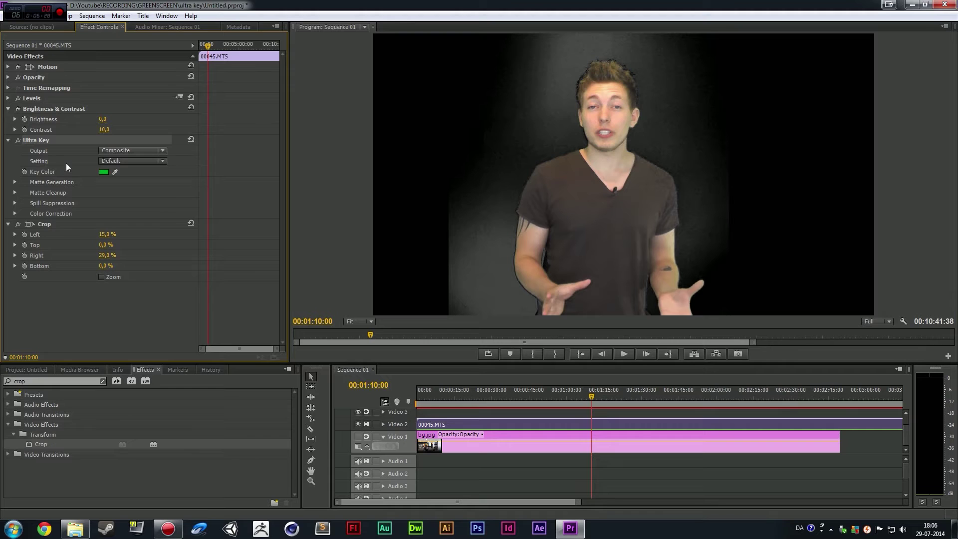
{"action": "left_click", "coordinate": [11, 182]}
{"action": "left_click", "coordinate": [14, 182]}
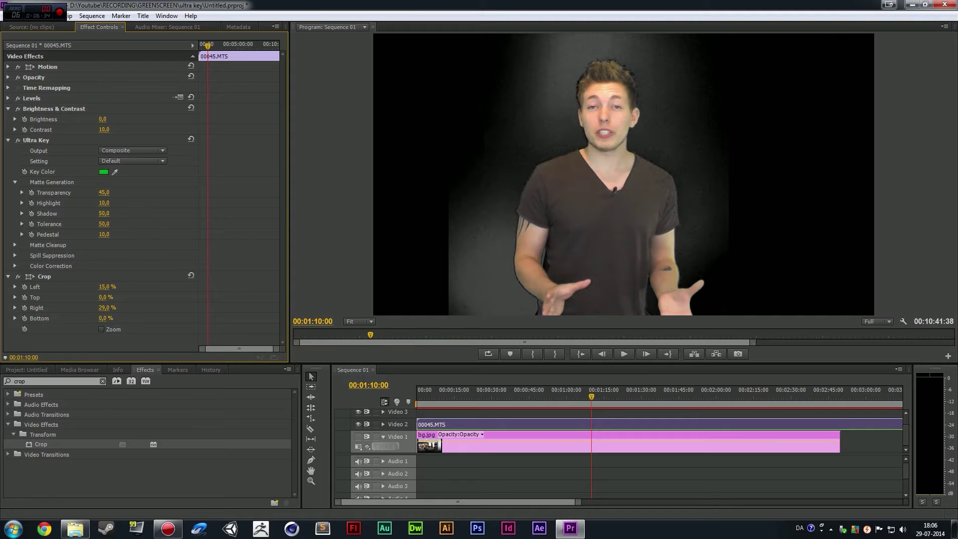
{"action": "mouse_move", "coordinate": [104, 203]}
{"action": "left_mouse_down"}
{"action": "mouse_move", "coordinate": [95, 203]}
{"action": "mouse_move", "coordinate": [118, 203]}
{"action": "mouse_move", "coordinate": [99, 203]}
{"action": "left_mouse_up"}
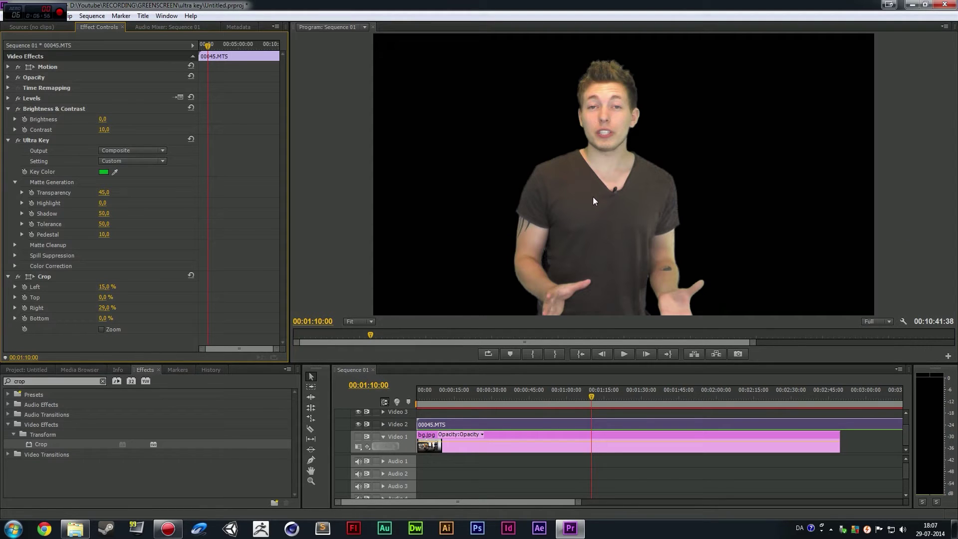
- Preview the keyed clip from the start of the sequence
{"action": "left_click", "coordinate": [582, 353]}
{"action": "left_click", "coordinate": [624, 353]}
{"action": "left_click", "coordinate": [624, 352]}
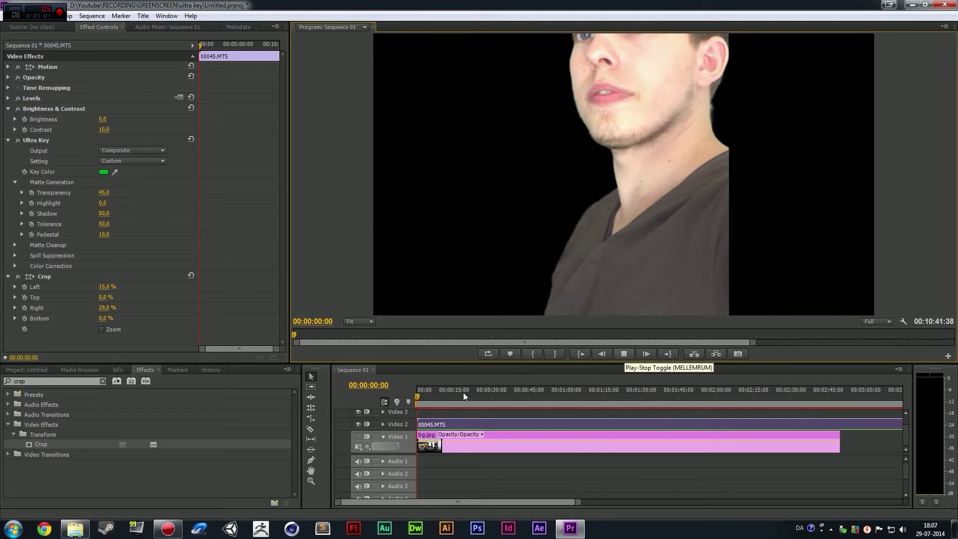
- Lower the program playback resolution to 1/2 and play a section of the keyed clip shortly before the one-minute mark
{"action": "left_click", "coordinate": [879, 322]}
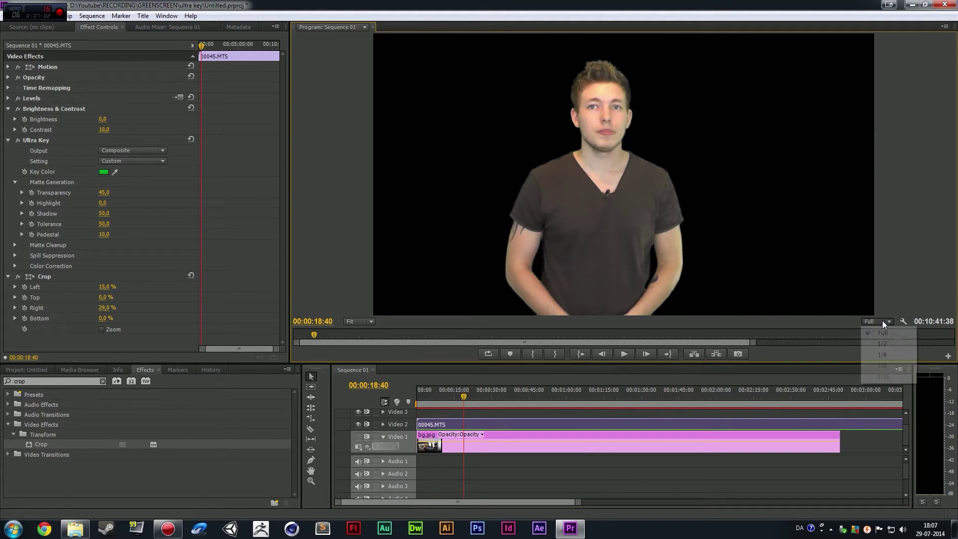
{"action": "left_click", "coordinate": [883, 344]}
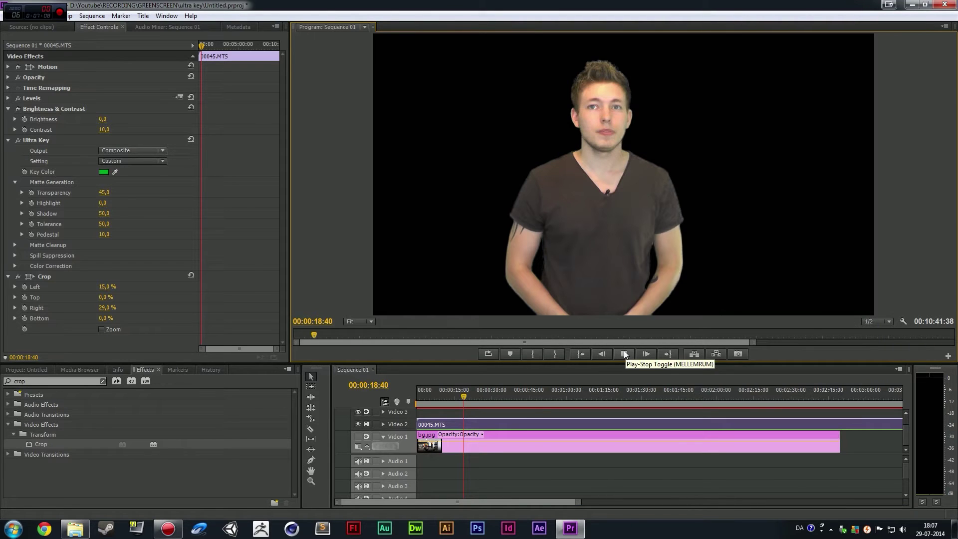
{"action": "left_click", "coordinate": [539, 394]}
{"action": "left_click", "coordinate": [624, 354]}
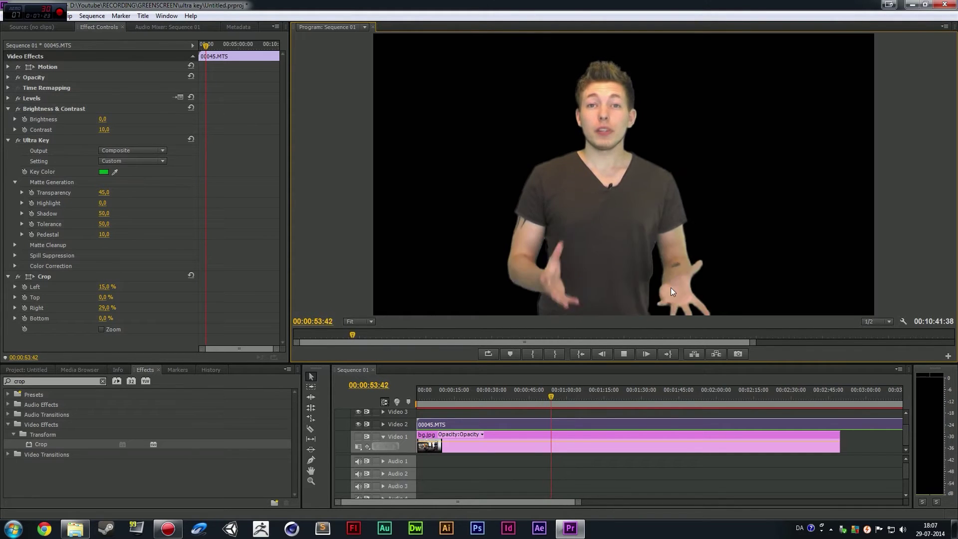
{"action": "left_click", "coordinate": [624, 354]}
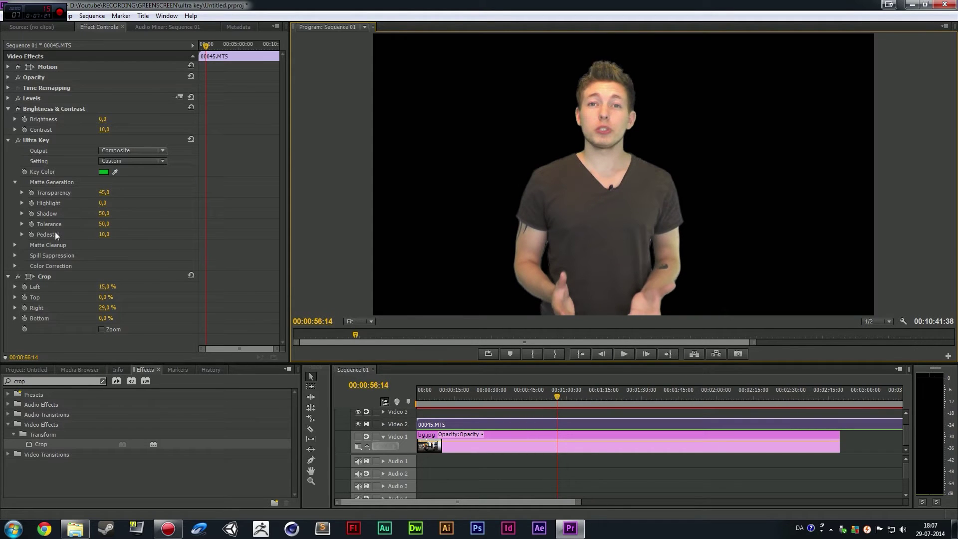
- Expand Ultra Key's Matte Cleanup settings and switch the effect's output to Alpha Channel
{"action": "left_click", "coordinate": [15, 255]}
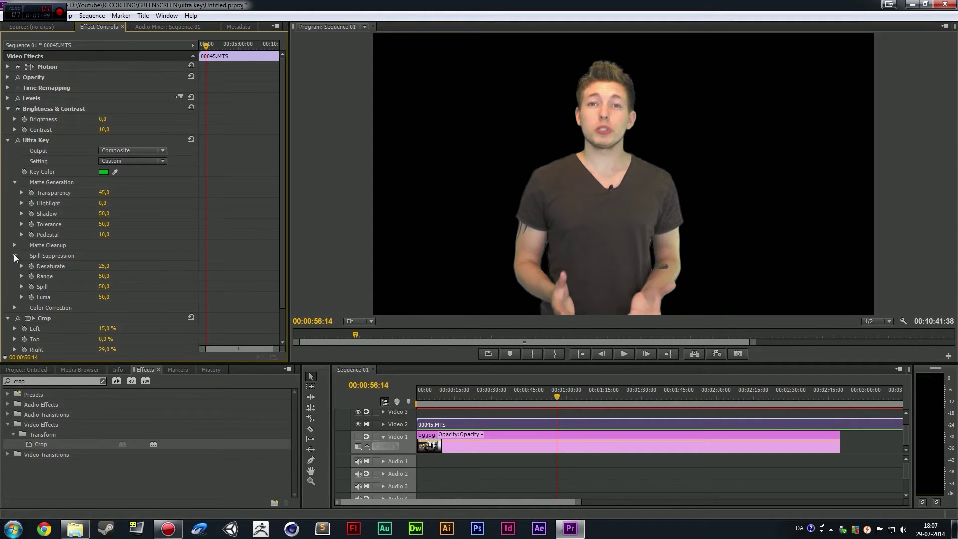
{"action": "left_click", "coordinate": [15, 255]}
{"action": "left_click", "coordinate": [15, 244]}
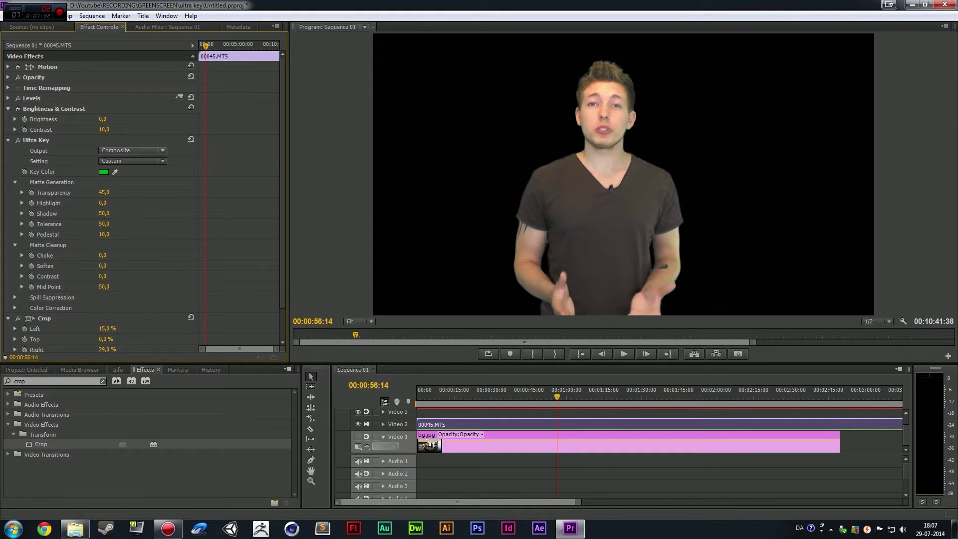
{"action": "left_click_drag", "start_coordinate": [105, 276], "coordinate": [75, 276]}
{"action": "left_click", "coordinate": [143, 149]}
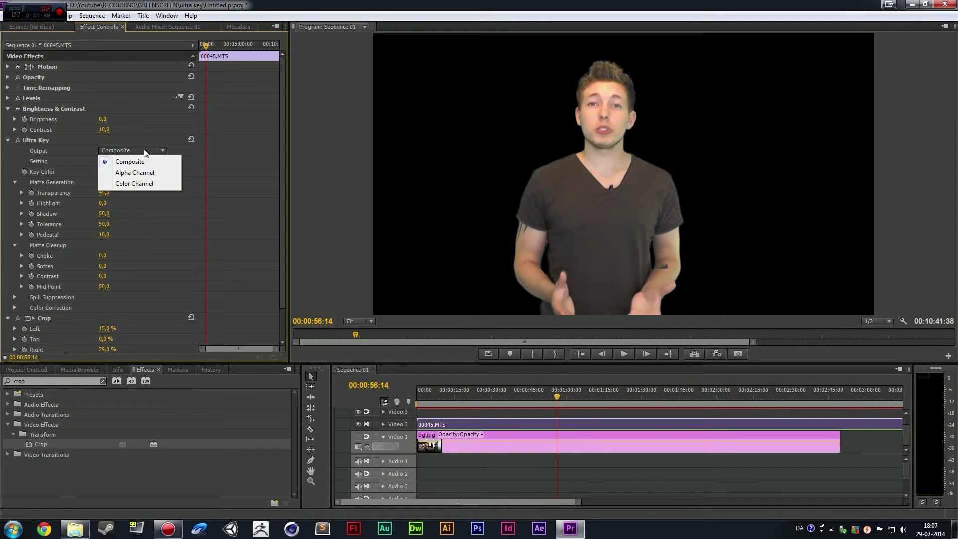
{"action": "left_click", "coordinate": [146, 174]}
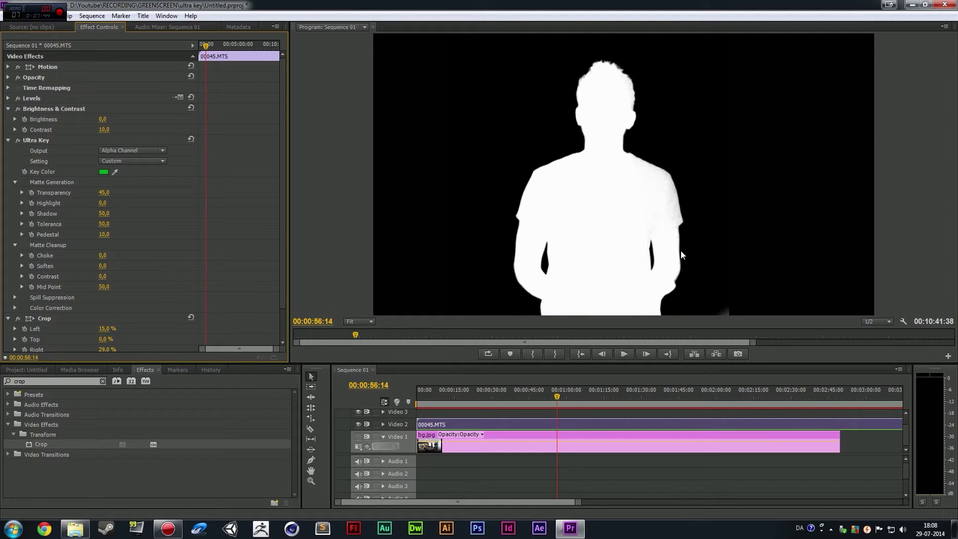
- Enlarge the program preview and set the Matte Cleanup contrast to 30
{"action": "left_click_drag", "start_coordinate": [675, 365], "coordinate": [673, 437]}
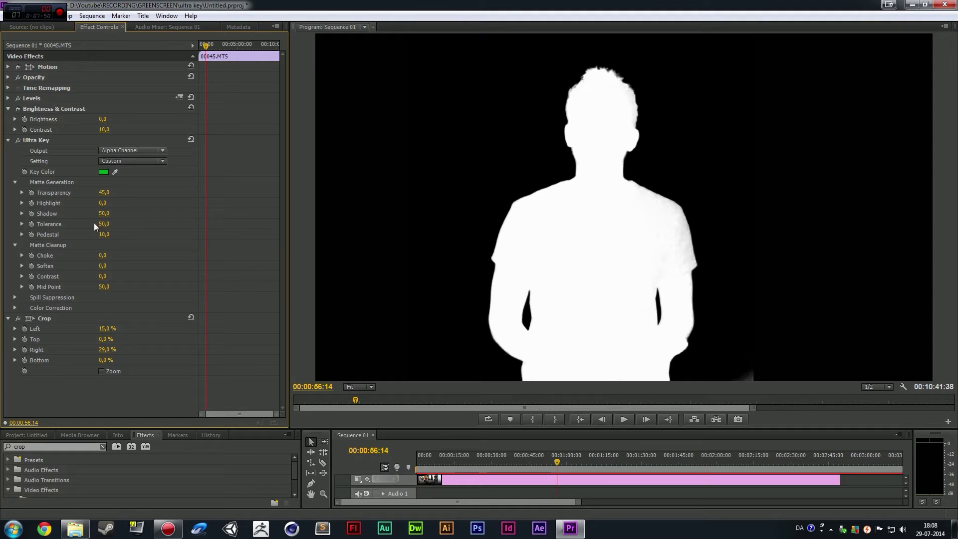
{"action": "mouse_move", "coordinate": [103, 276]}
{"action": "left_mouse_down"}
{"action": "mouse_move", "coordinate": [152, 276]}
{"action": "mouse_move", "coordinate": [105, 277]}
{"action": "left_mouse_up"}
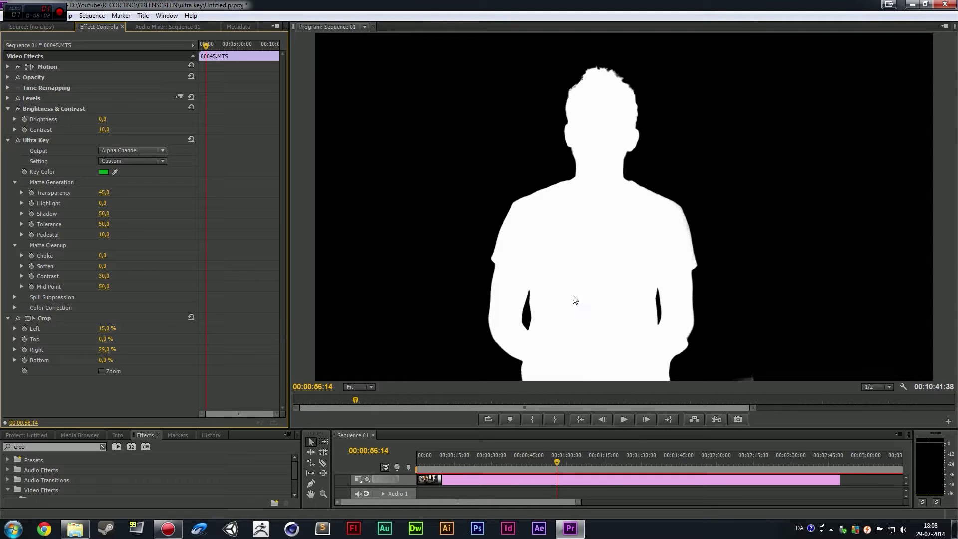
- Set Ultra Key's output back to Composite and play the keyed clip from 00:00:56:14
{"action": "left_click", "coordinate": [140, 151]}
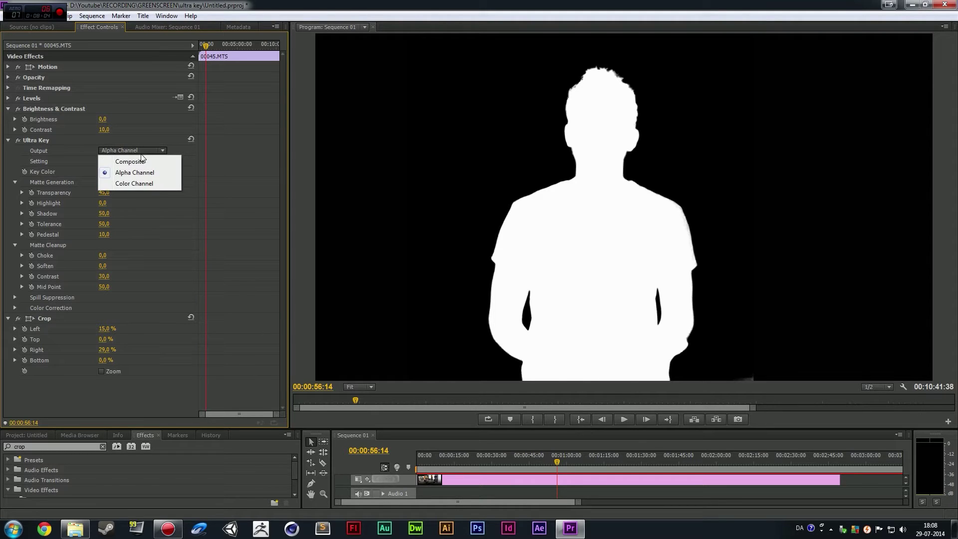
{"action": "left_click", "coordinate": [129, 161]}
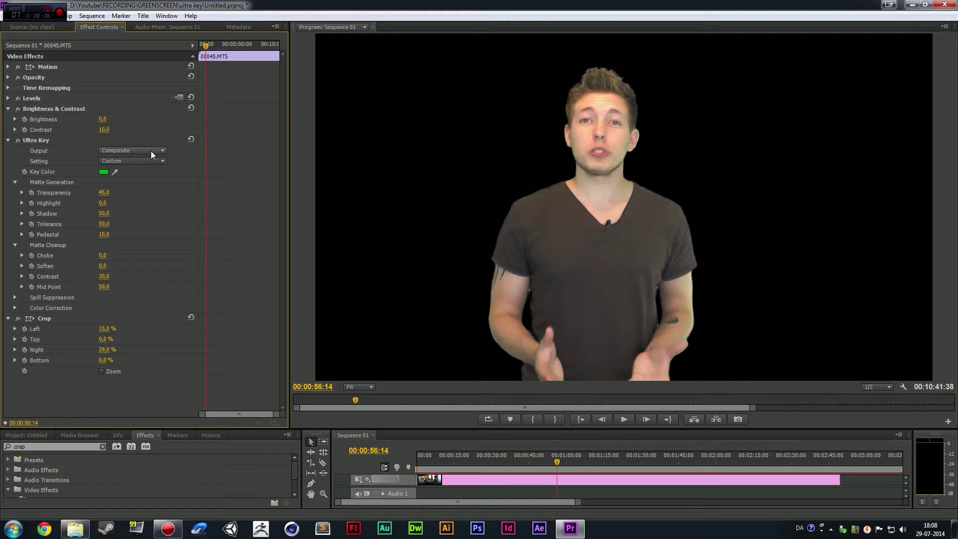
{"action": "left_click", "coordinate": [623, 418]}
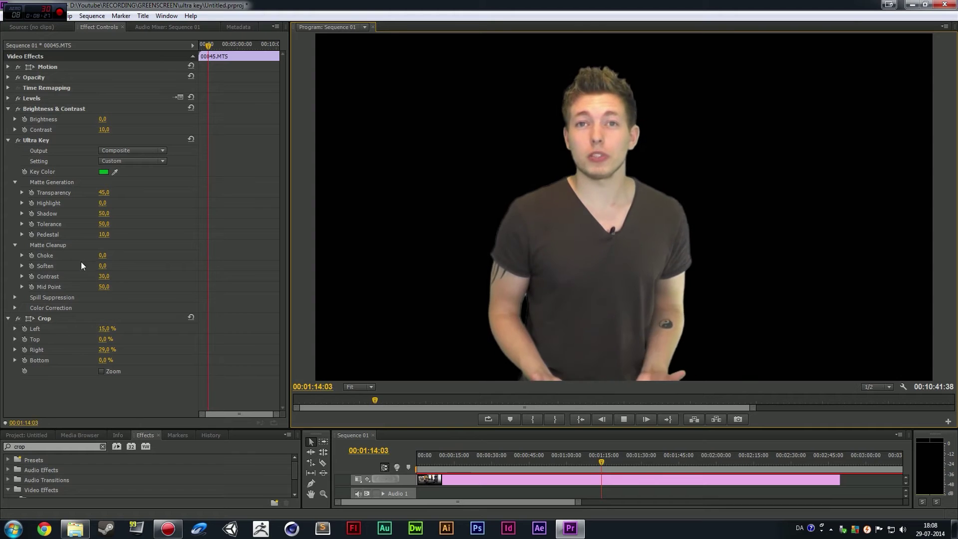
- Set Ultra Key's Matte Cleanup Soften to 36, checking the edges around the one-minute mark
{"action": "left_click", "coordinate": [103, 266]}
{"action": "type", "text": "15"}
{"action": "key", "text": "Return"}
{"action": "left_click_drag", "start_coordinate": [103, 266], "coordinate": [110, 267]}
{"action": "left_click", "coordinate": [625, 420]}
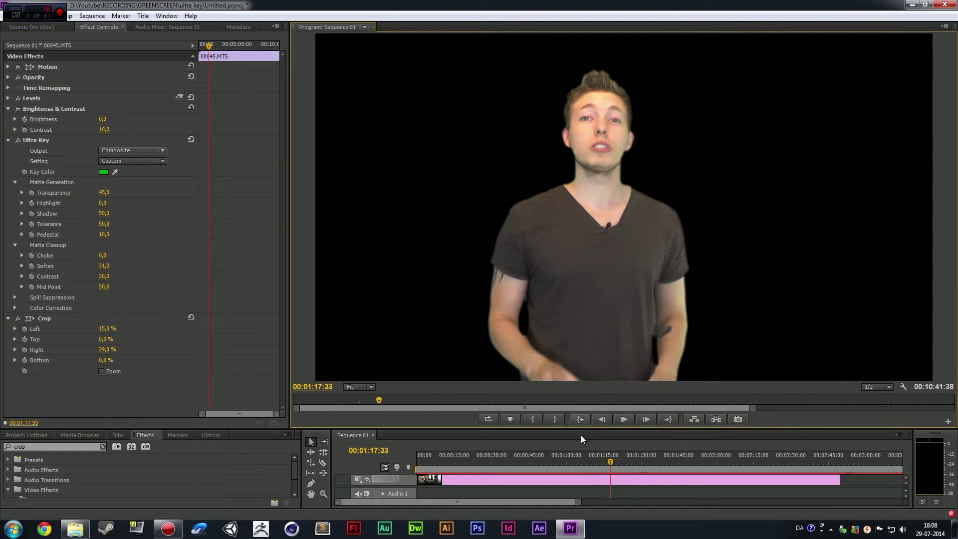
{"action": "left_click", "coordinate": [563, 463]}
{"action": "left_click_drag", "start_coordinate": [563, 460], "coordinate": [581, 458]}
{"action": "mouse_move", "coordinate": [104, 265]}
{"action": "left_mouse_down"}
{"action": "mouse_move", "coordinate": [75, 266]}
{"action": "mouse_move", "coordinate": [101, 265]}
{"action": "mouse_move", "coordinate": [93, 265]}
{"action": "left_mouse_up"}
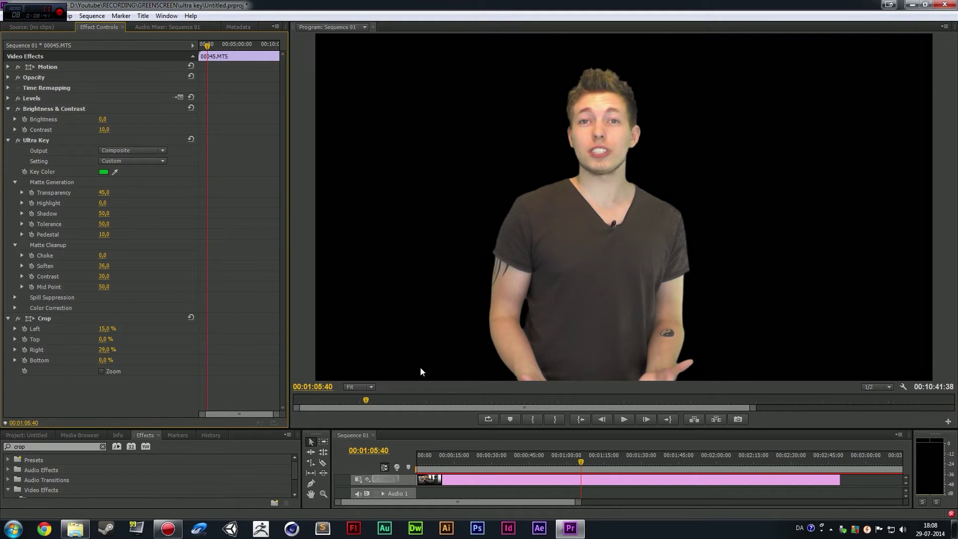
- Play the softened key from about 00:00:50 to review the subject's edges
{"action": "left_click", "coordinate": [541, 456]}
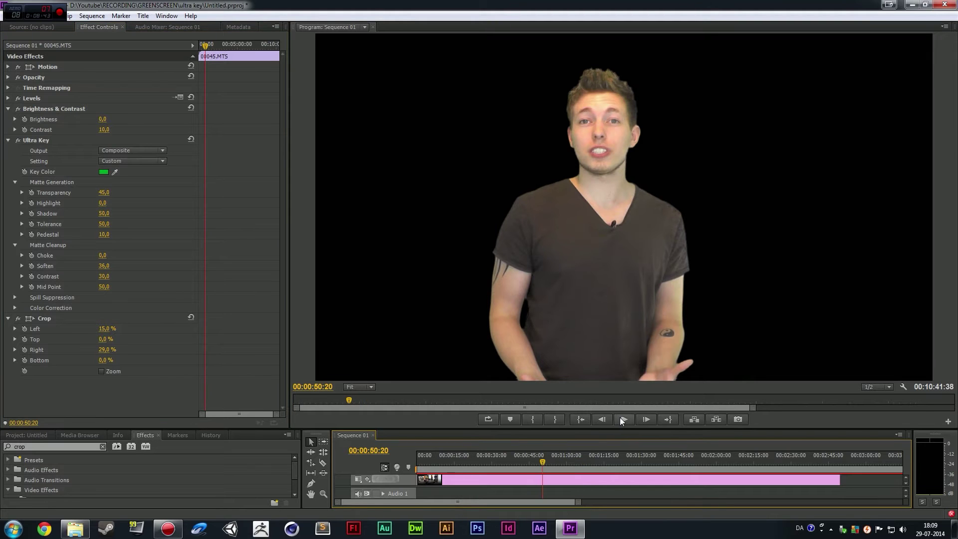
{"action": "left_click", "coordinate": [621, 419]}
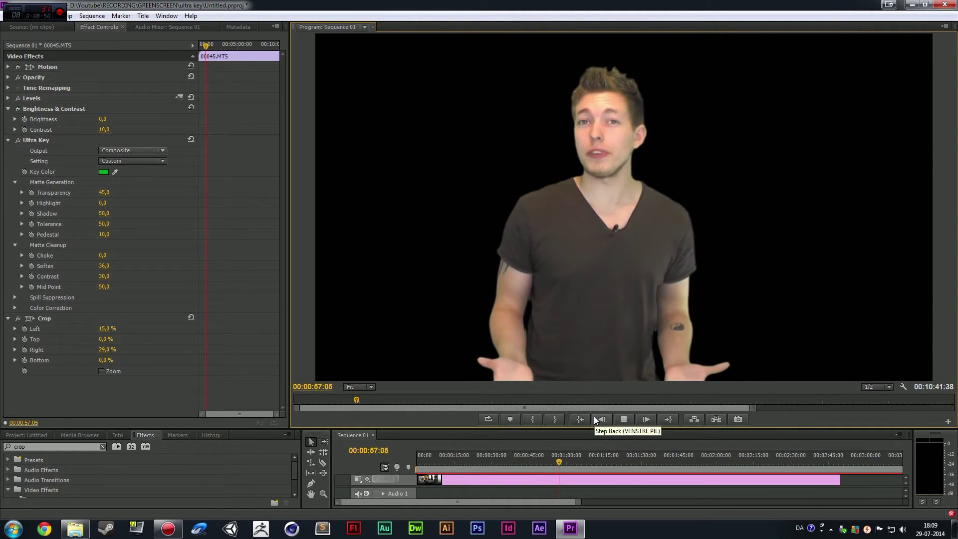
{"action": "left_click", "coordinate": [624, 420]}
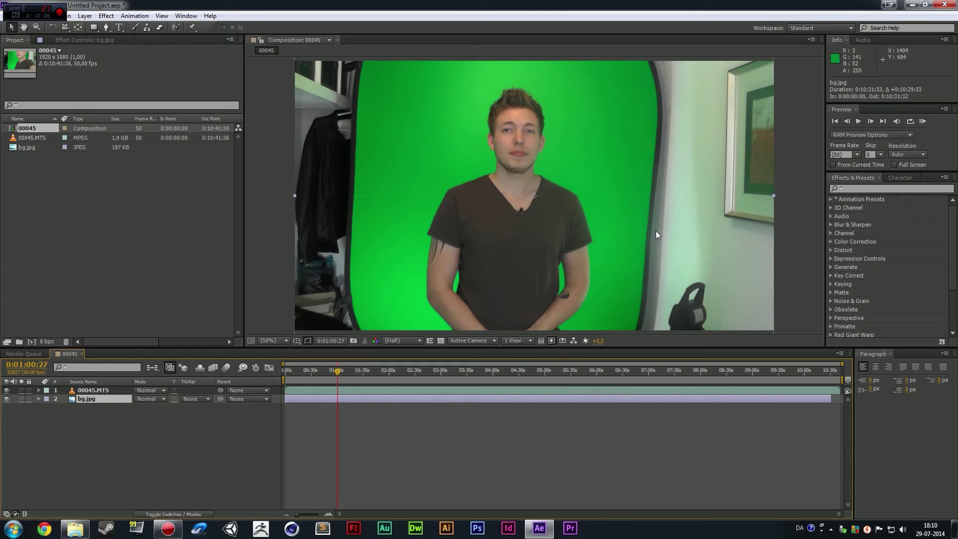
- Apply the Levels effect to the 00045.MTS layer and set Input White to 211.6
{"action": "left_click", "coordinate": [873, 189]}
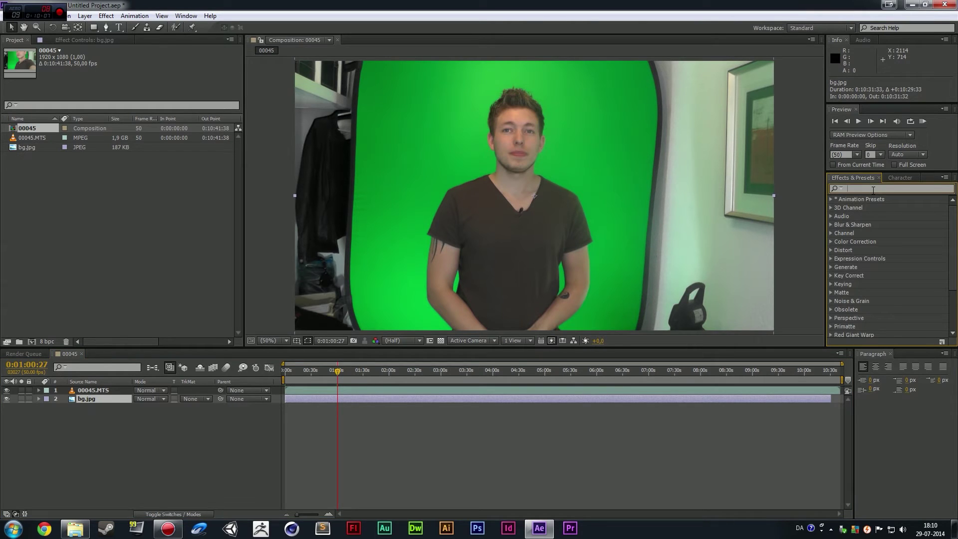
{"action": "type", "text": "level"}
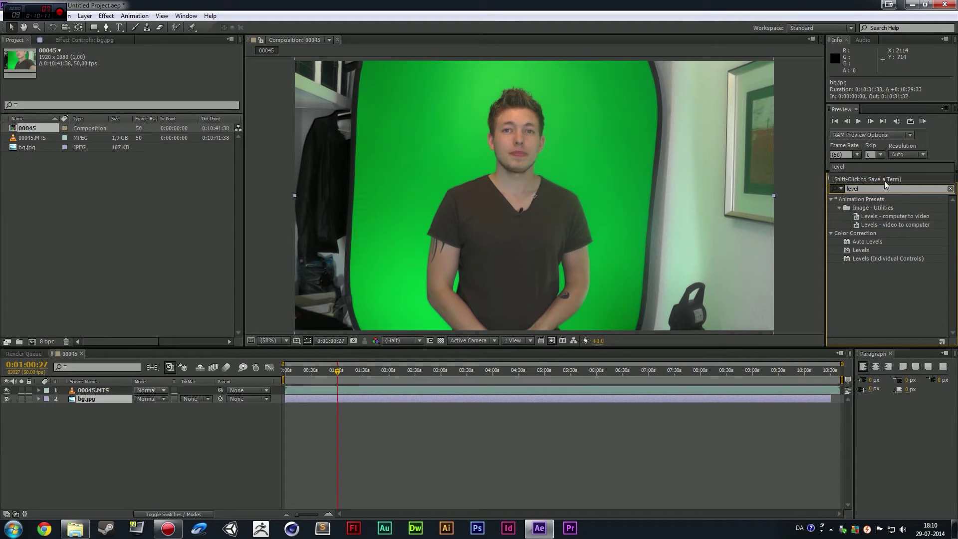
{"action": "left_click_drag", "start_coordinate": [868, 253], "coordinate": [550, 197]}
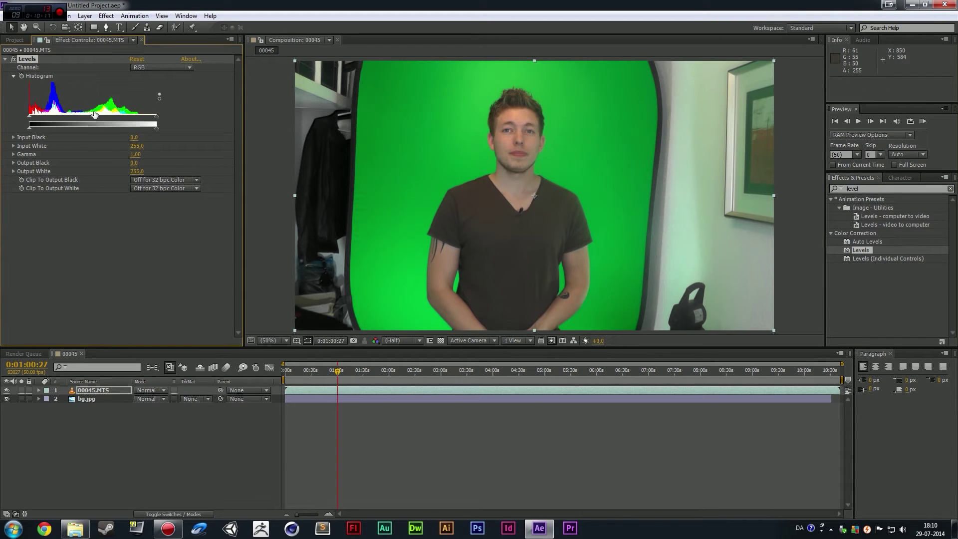
{"action": "left_click_drag", "start_coordinate": [93, 117], "coordinate": [84, 115]}
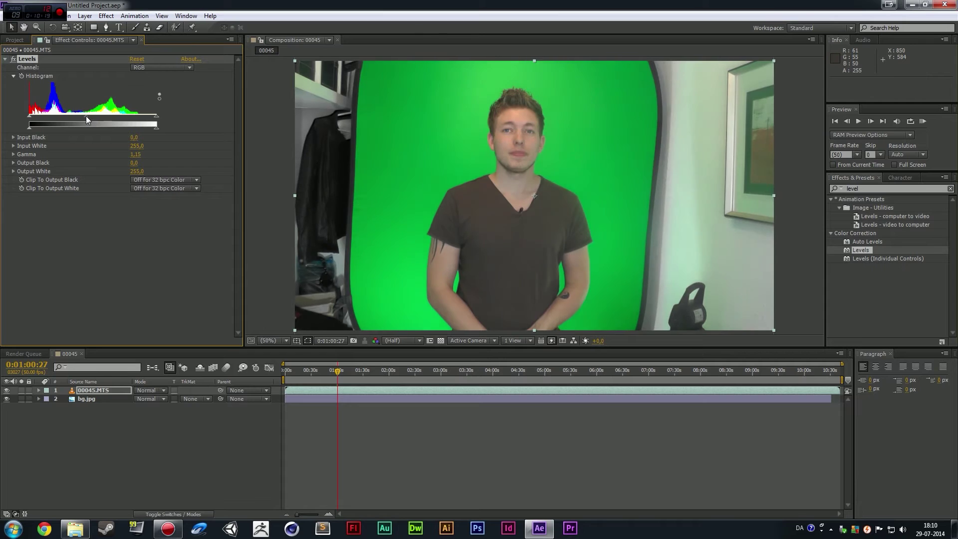
{"action": "key", "text": "ctrl+z"}
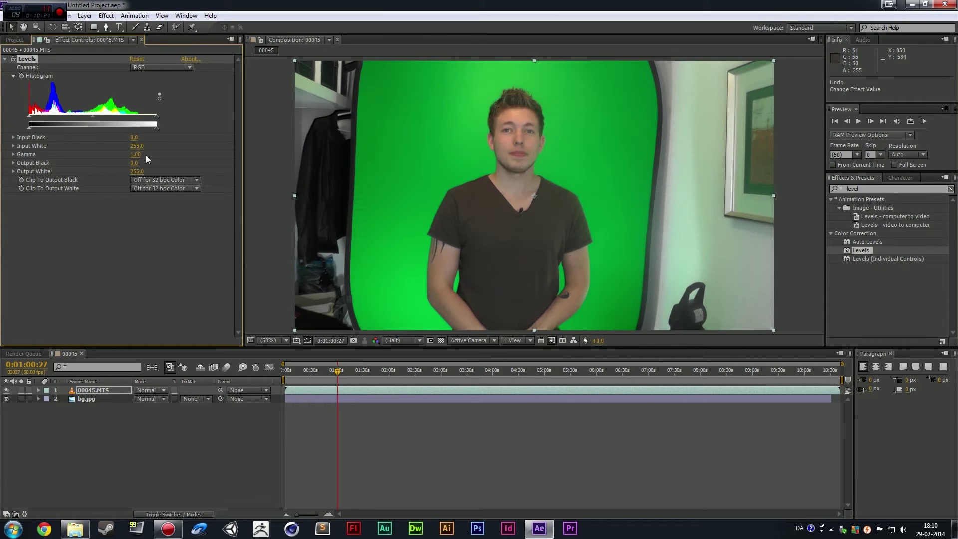
{"action": "mouse_move", "coordinate": [136, 146]}
{"action": "left_mouse_down"}
{"action": "mouse_move", "coordinate": [125, 145]}
{"action": "mouse_move", "coordinate": [158, 128]}
{"action": "left_mouse_up"}
{"action": "left_click_drag", "start_coordinate": [135, 146], "coordinate": [129, 146]}
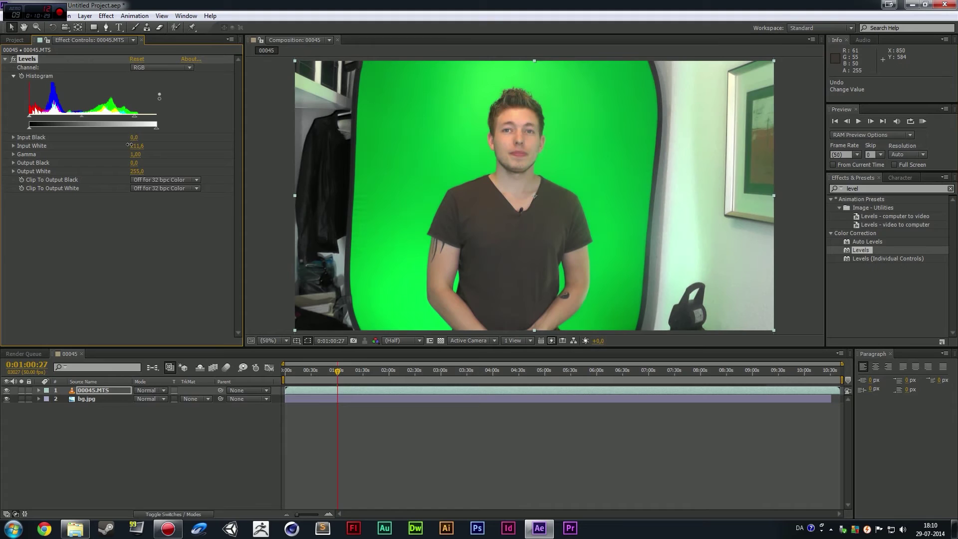
- Add Brightness & Contrast to the 00045.MTS layer and set its contrast to 10
{"action": "left_click", "coordinate": [853, 188]}
{"action": "type", "text": "brig"}
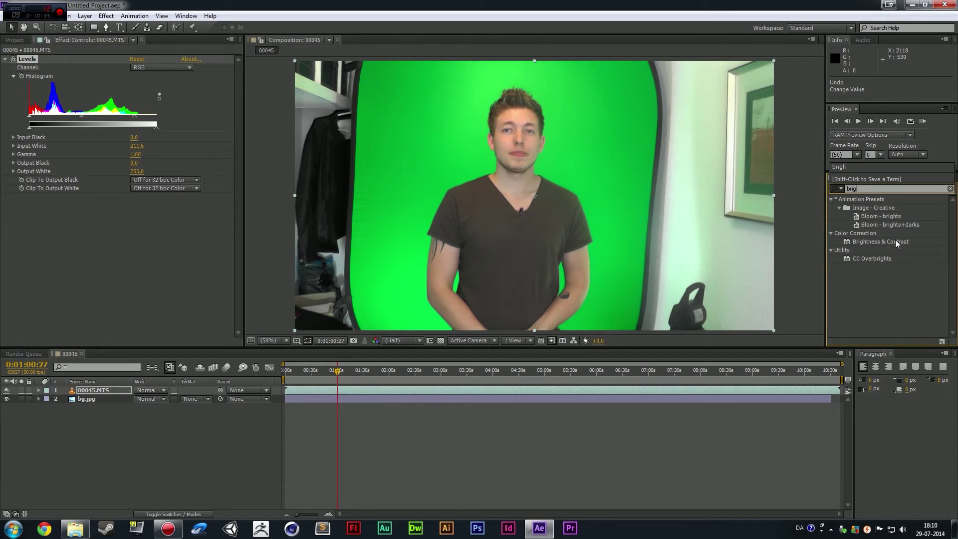
{"action": "left_click_drag", "start_coordinate": [882, 242], "coordinate": [606, 215]}
{"action": "left_click", "coordinate": [133, 214]}
{"action": "type", "text": "10"}
{"action": "key", "text": "Return"}
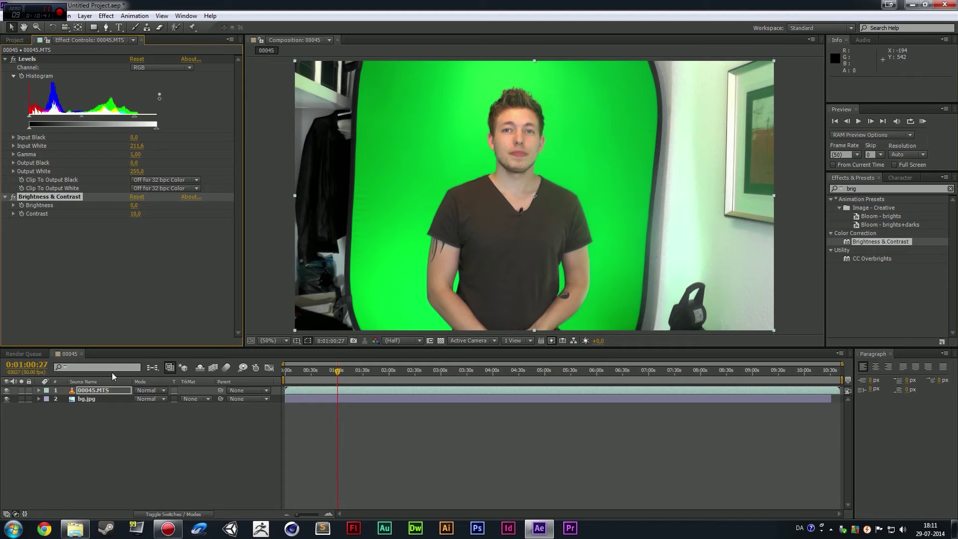
- Apply Keylight (1.2) to the 00045.MTS layer and sample the green backdrop as the Screen Colour
{"action": "left_click", "coordinate": [876, 188]}
{"action": "type", "text": "key"}
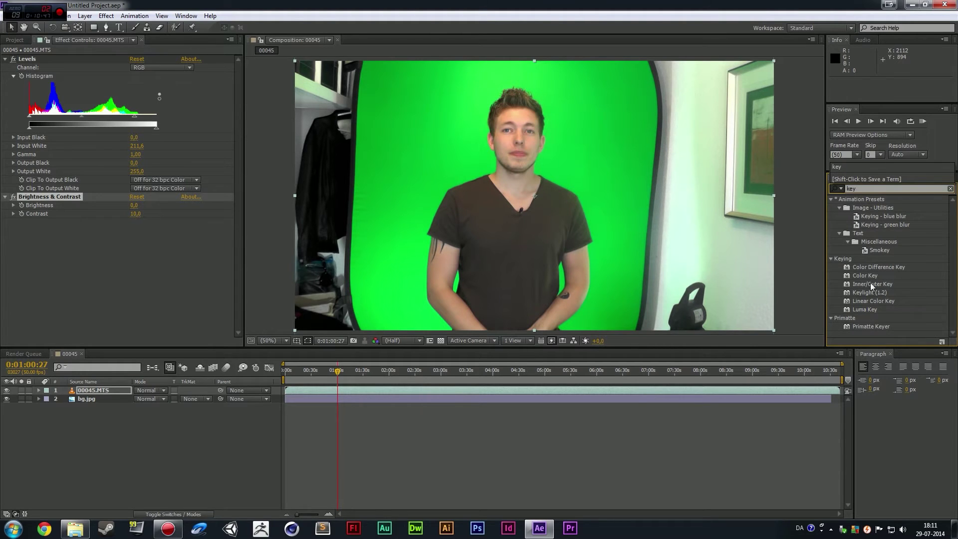
{"action": "left_click_drag", "start_coordinate": [873, 295], "coordinate": [550, 233]}
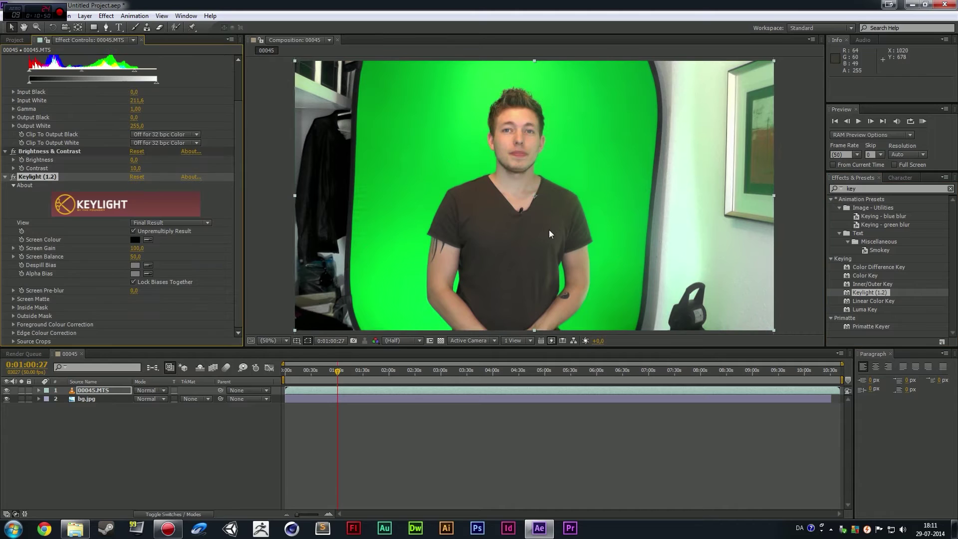
{"action": "left_click", "coordinate": [148, 241]}
{"action": "left_click", "coordinate": [647, 131]}
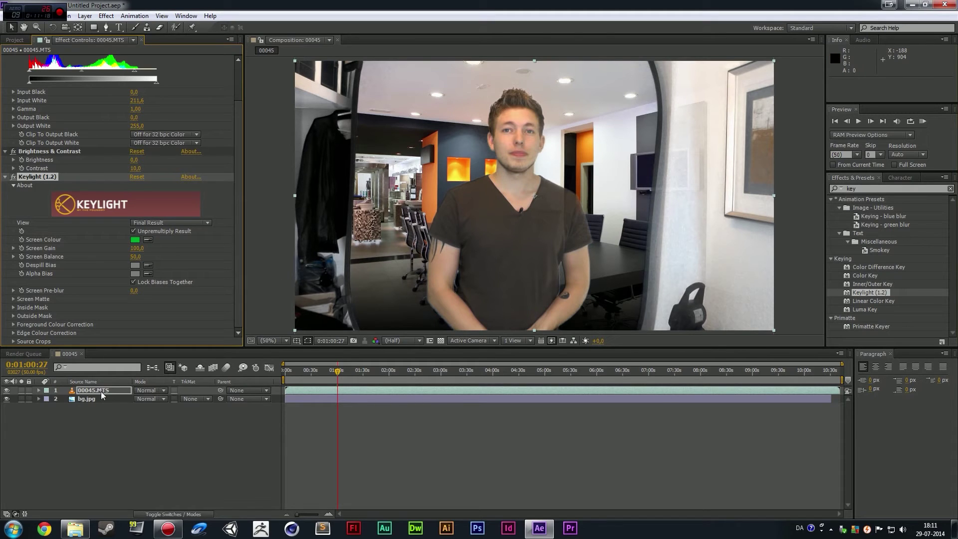
- Draw a closed nine-point Pen mask on the 00045.MTS layer just inside the green screen's frame to hide the room around it
{"action": "left_click", "coordinate": [106, 28]}
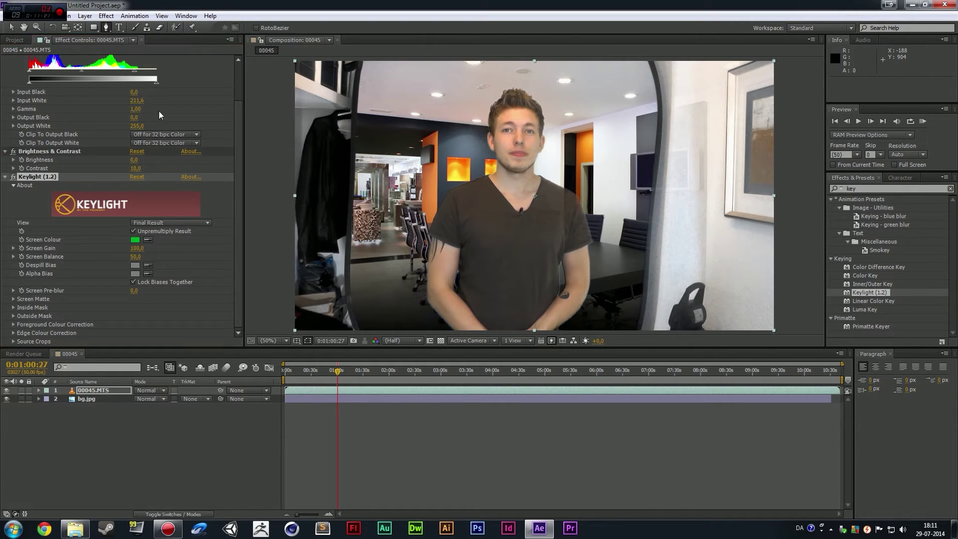
{"action": "left_click", "coordinate": [364, 331]}
{"action": "left_click", "coordinate": [355, 289]}
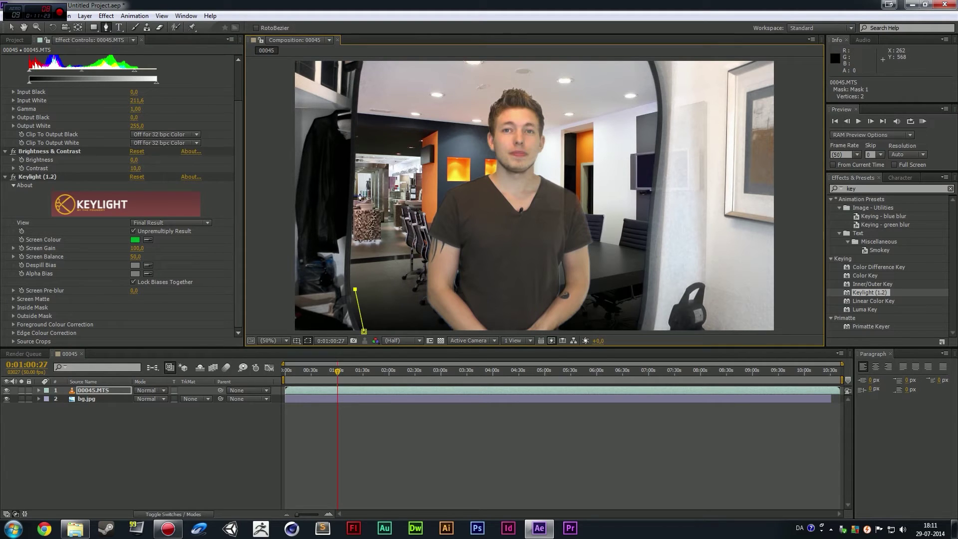
{"action": "left_click", "coordinate": [357, 177]}
{"action": "left_click", "coordinate": [361, 95]}
{"action": "left_click", "coordinate": [370, 59]}
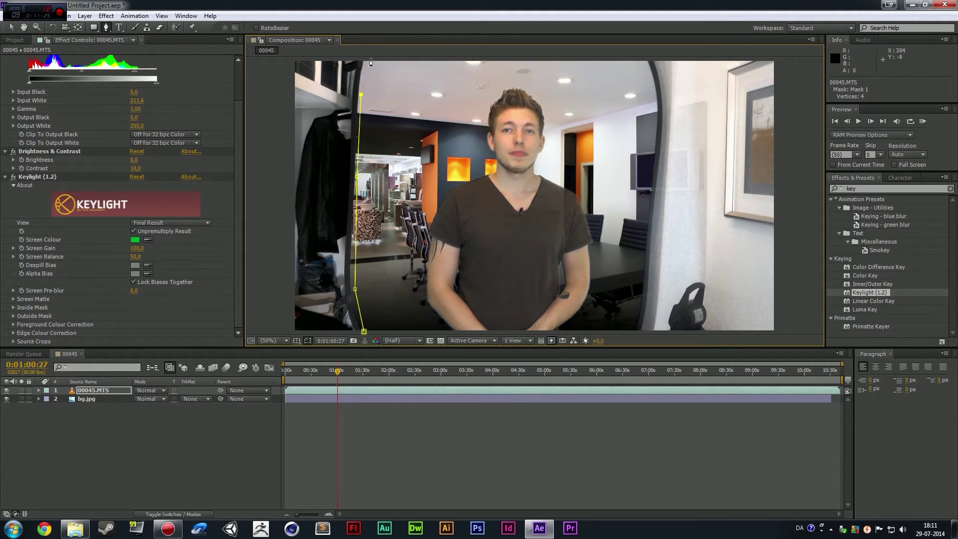
{"action": "left_click", "coordinate": [641, 59]}
{"action": "left_click", "coordinate": [650, 81]}
{"action": "left_click", "coordinate": [646, 194]}
{"action": "left_click", "coordinate": [630, 332]}
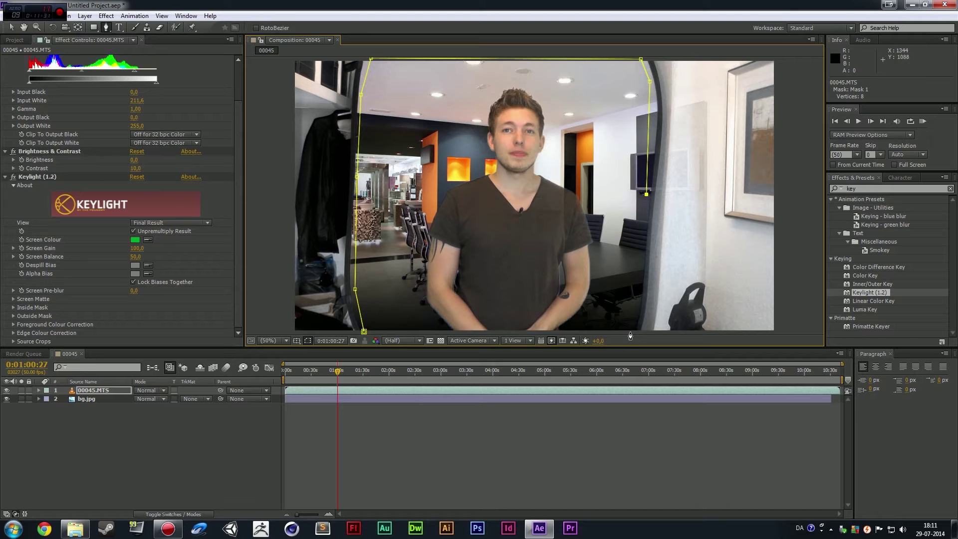
{"action": "left_click", "coordinate": [364, 331]}
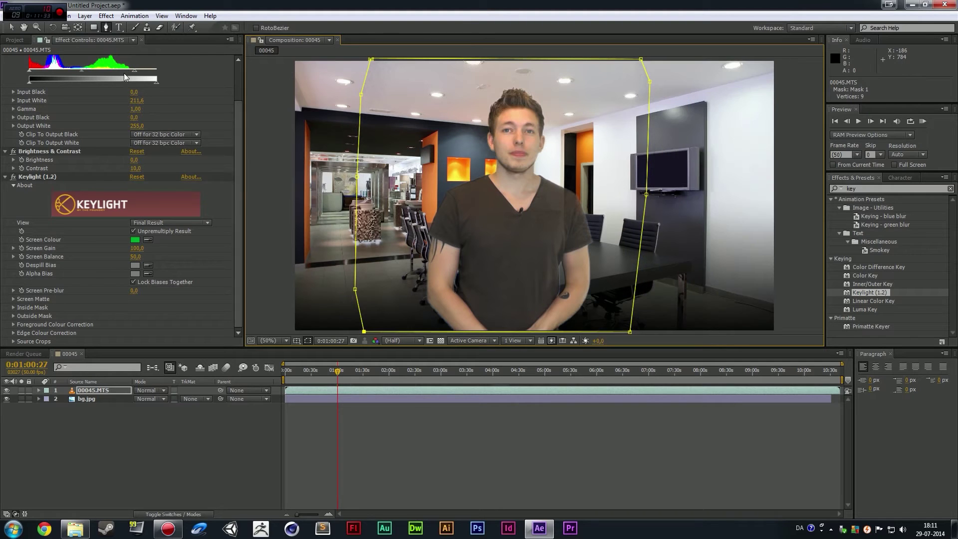
{"action": "key", "text": "v"}
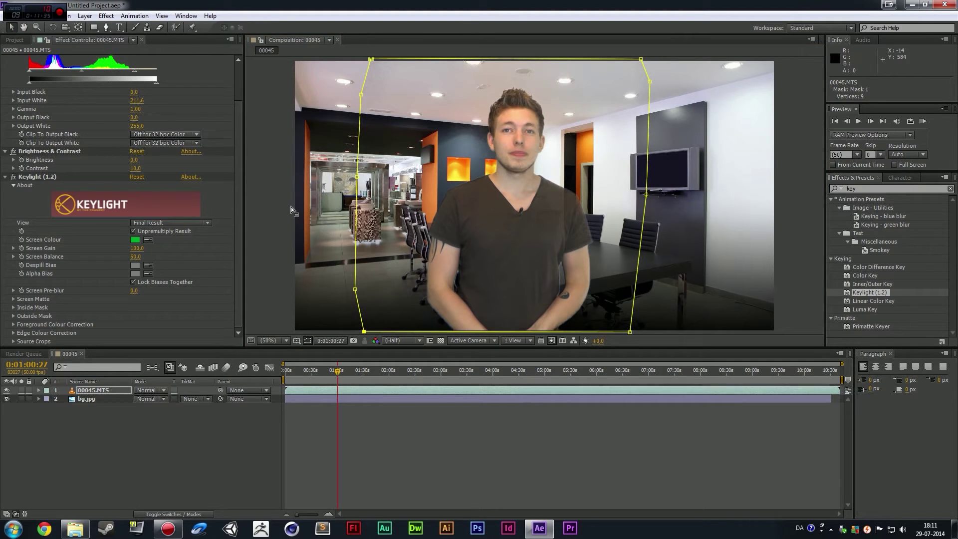
{"action": "left_click", "coordinate": [269, 210]}
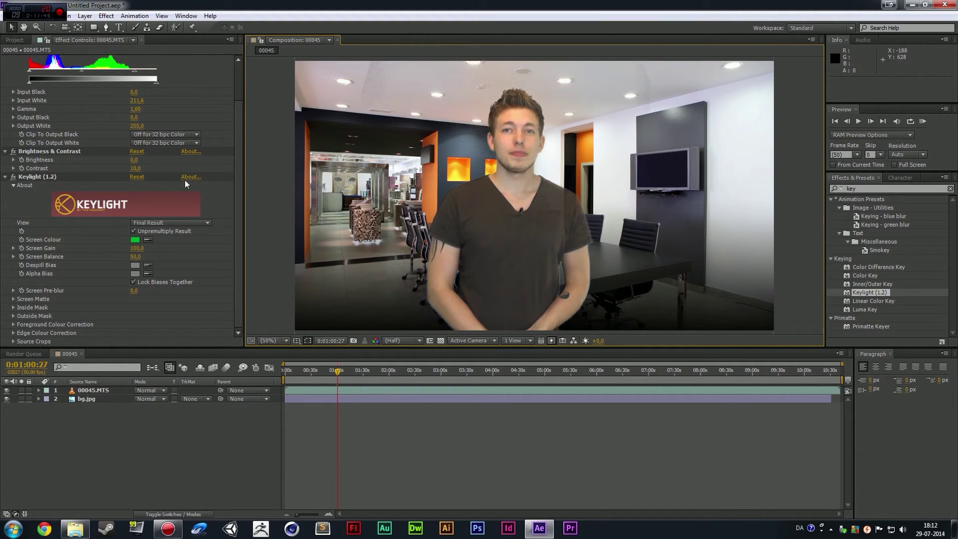
- Switch Keylight's view to Combined Matte and set Screen Gain to 124 and Screen Balance to 0
{"action": "left_click", "coordinate": [164, 222]}
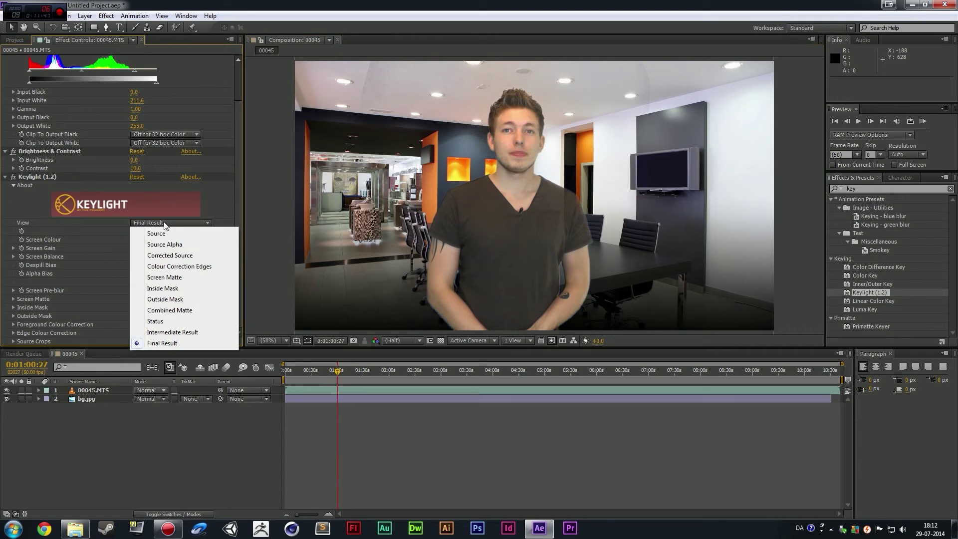
{"action": "left_click", "coordinate": [173, 246]}
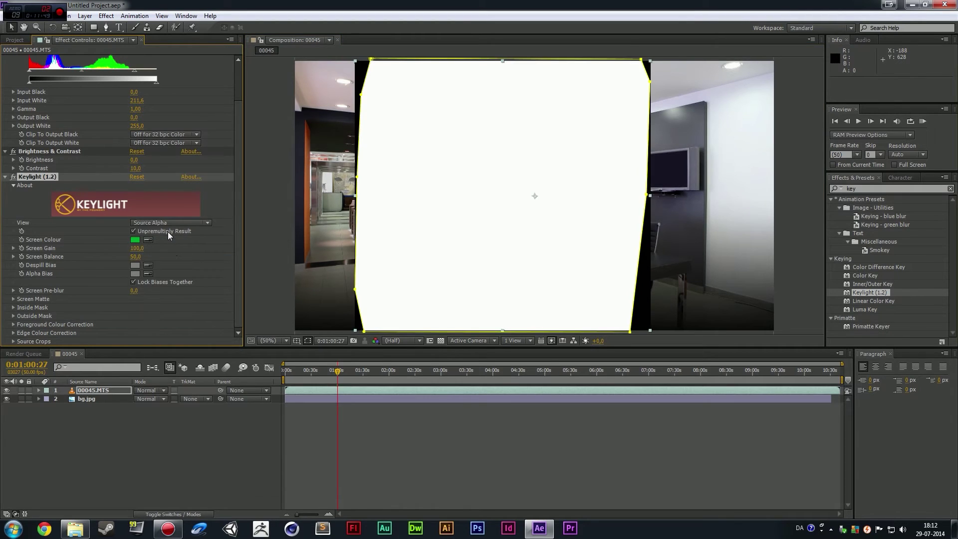
{"action": "left_click", "coordinate": [169, 222]}
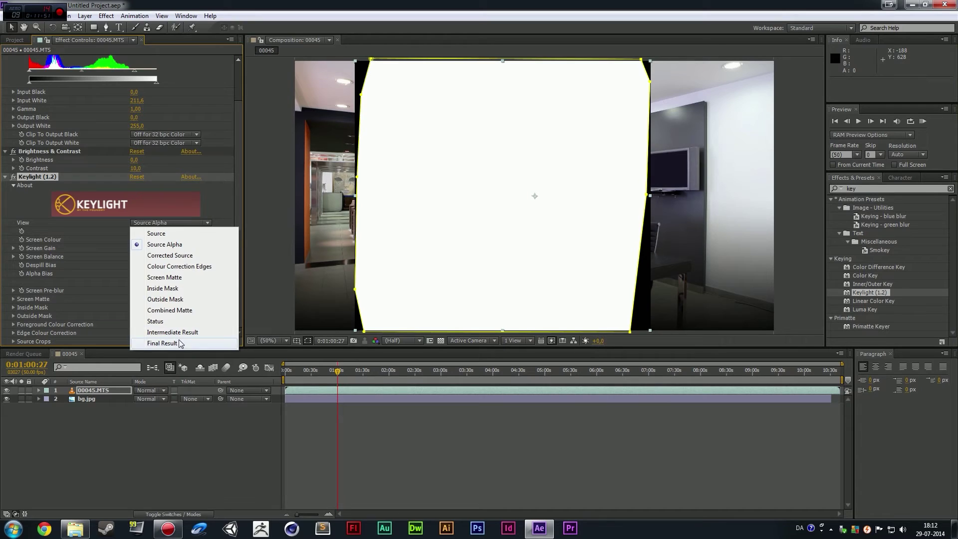
{"action": "left_click", "coordinate": [172, 311]}
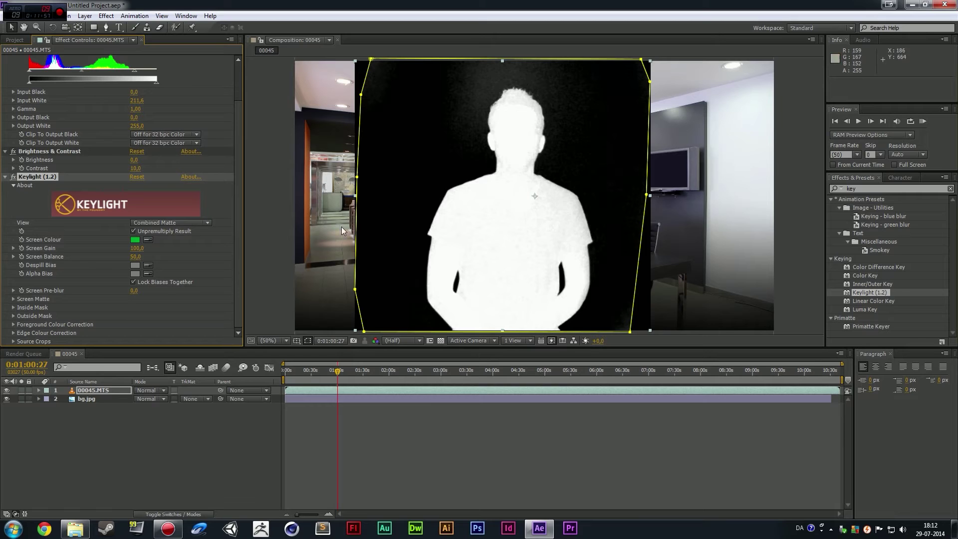
{"action": "mouse_move", "coordinate": [135, 257]}
{"action": "left_mouse_down"}
{"action": "mouse_move", "coordinate": [160, 256]}
{"action": "mouse_move", "coordinate": [92, 268]}
{"action": "mouse_move", "coordinate": [148, 247]}
{"action": "left_mouse_up"}
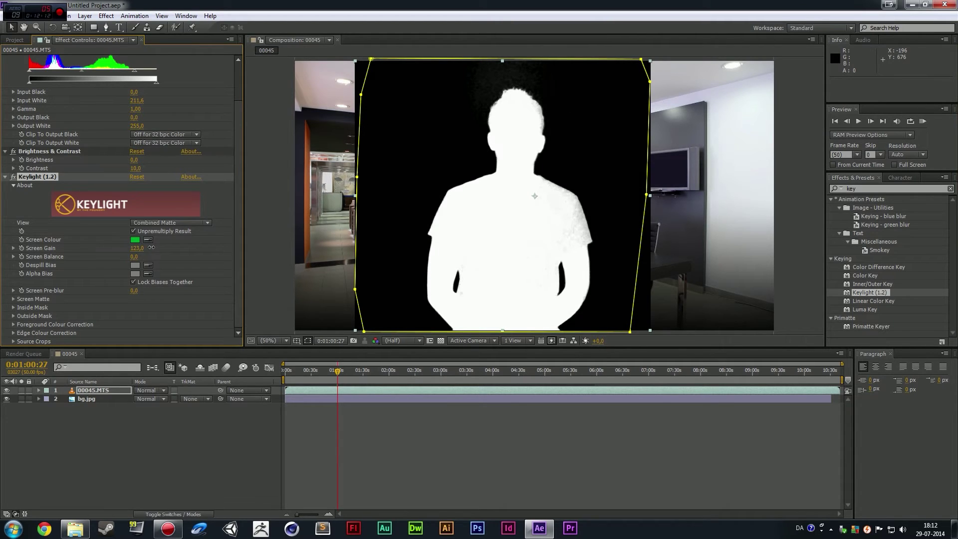
{"action": "left_click_drag", "start_coordinate": [152, 247], "coordinate": [154, 252]}
- Expand Keylight's Screen Matte settings, set Clip White to 79, and switch the effect's view to Source
{"action": "left_click", "coordinate": [12, 299]}
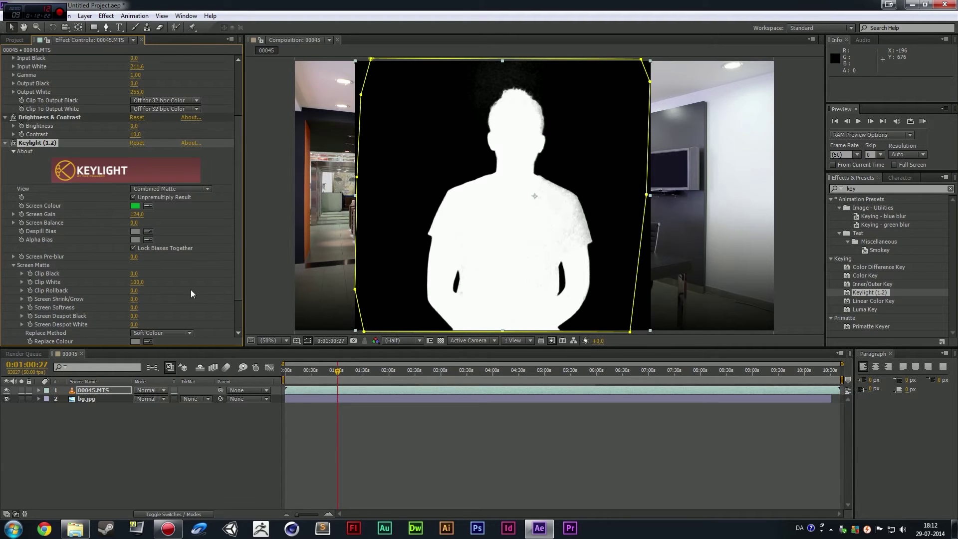
{"action": "scroll", "coordinate": [190, 290], "scroll_direction": "down", "scroll_amount": 1}
{"action": "mouse_move", "coordinate": [137, 260]}
{"action": "left_mouse_down"}
{"action": "mouse_move", "coordinate": [120, 265]}
{"action": "mouse_move", "coordinate": [135, 268]}
{"action": "left_mouse_up"}
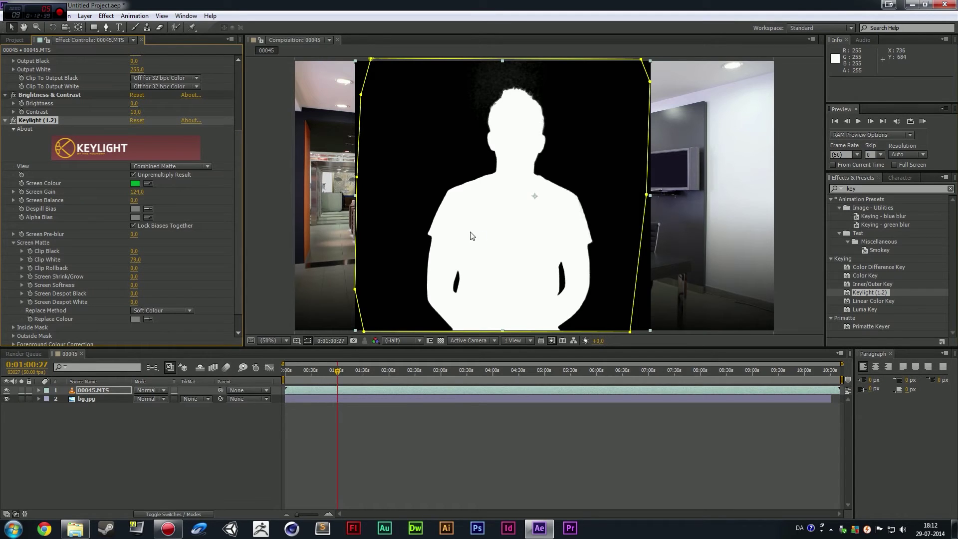
{"action": "left_click", "coordinate": [203, 164]}
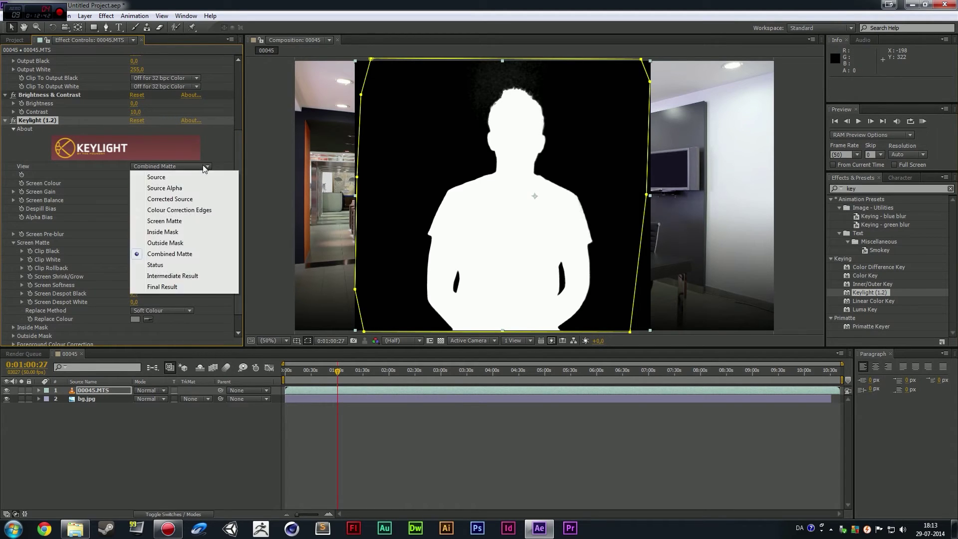
{"action": "left_click", "coordinate": [177, 177]}
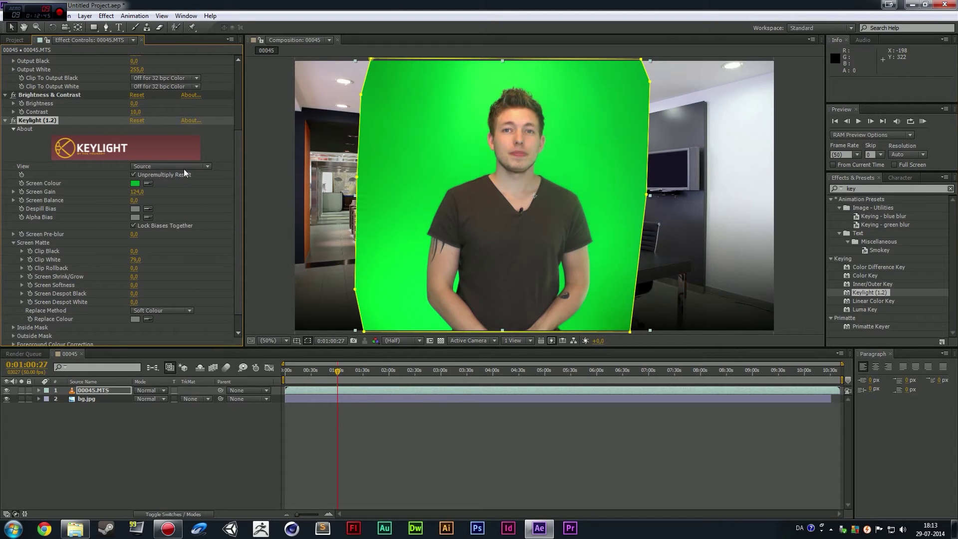
- Check Keylight's Source Alpha and Corrected Source views, return it to Final Result, and play back the composite over bg.jpg
{"action": "left_click", "coordinate": [184, 168]}
{"action": "left_click", "coordinate": [176, 187]}
{"action": "left_click", "coordinate": [176, 164]}
{"action": "left_click", "coordinate": [170, 199]}
{"action": "left_click", "coordinate": [176, 168]}
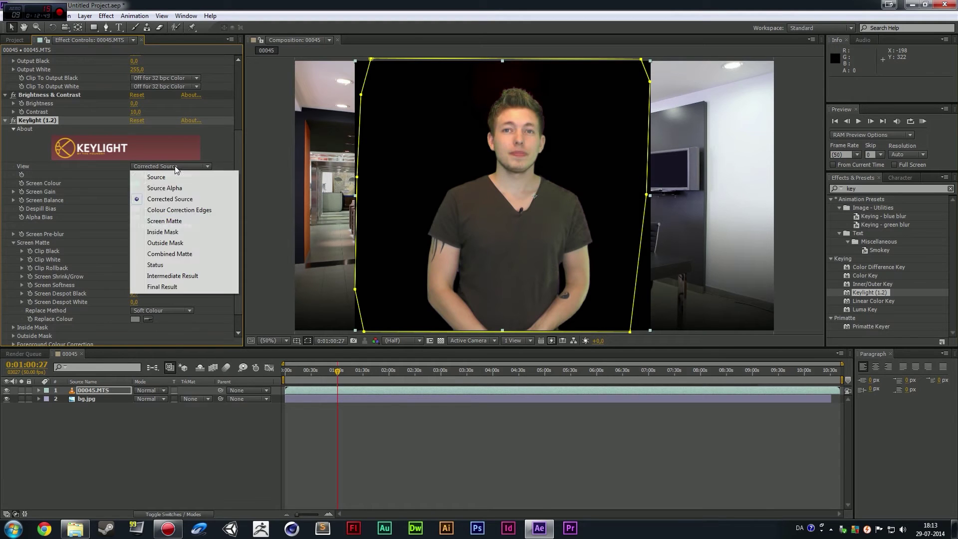
{"action": "left_click", "coordinate": [176, 286]}
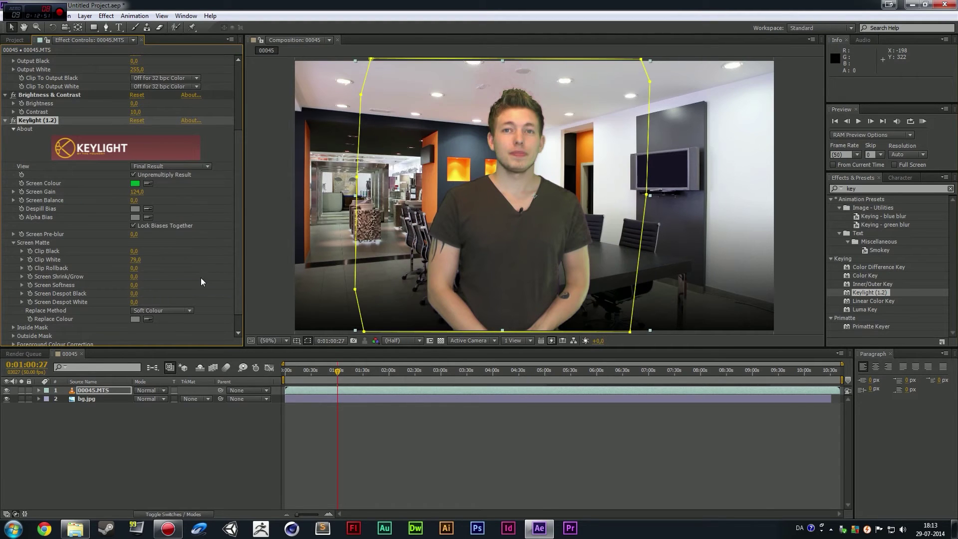
{"action": "left_click", "coordinate": [269, 156]}
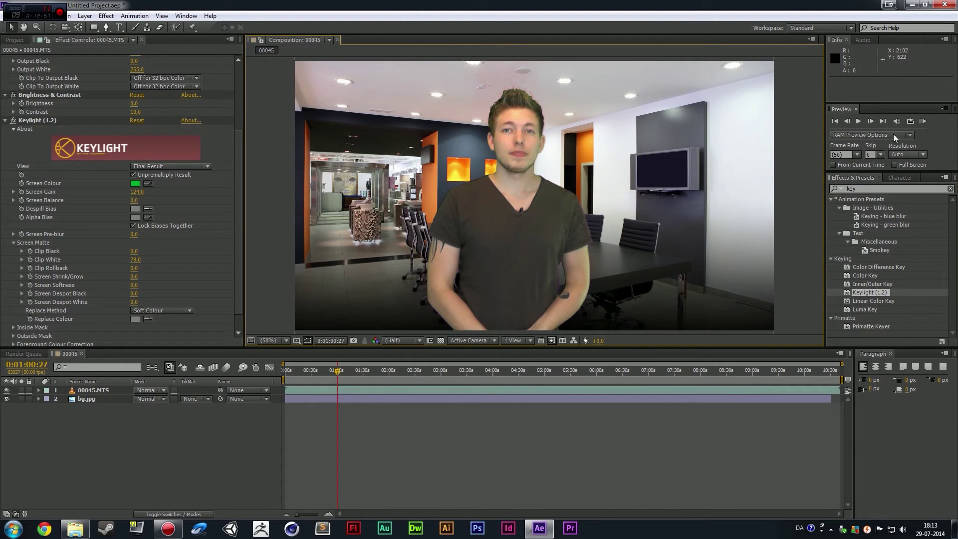
{"action": "left_click", "coordinate": [861, 122]}
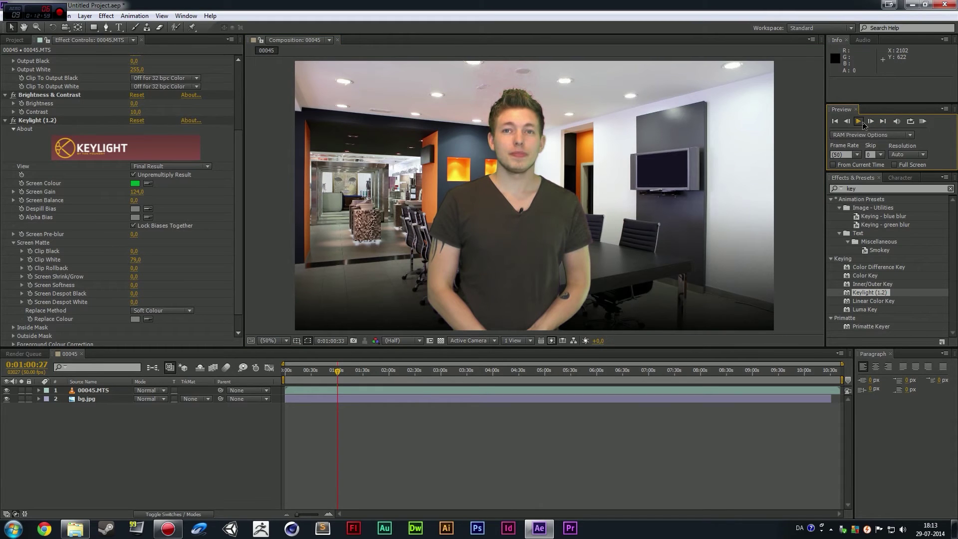
{"action": "left_click", "coordinate": [860, 121]}
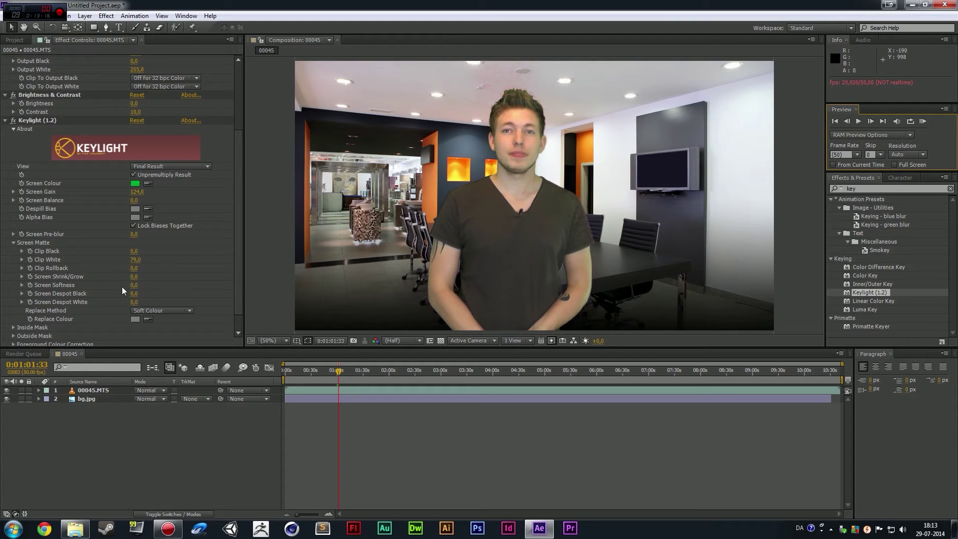
- Remove the Keylight (1.2) effect from the 00045.MTS layer, keeping its Levels and Brightness & Contrast effects
{"action": "mouse_move", "coordinate": [134, 285]}
{"action": "left_mouse_down"}
{"action": "mouse_move", "coordinate": [160, 286]}
{"action": "mouse_move", "coordinate": [115, 291]}
{"action": "mouse_move", "coordinate": [137, 292]}
{"action": "mouse_move", "coordinate": [125, 291]}
{"action": "left_mouse_up"}
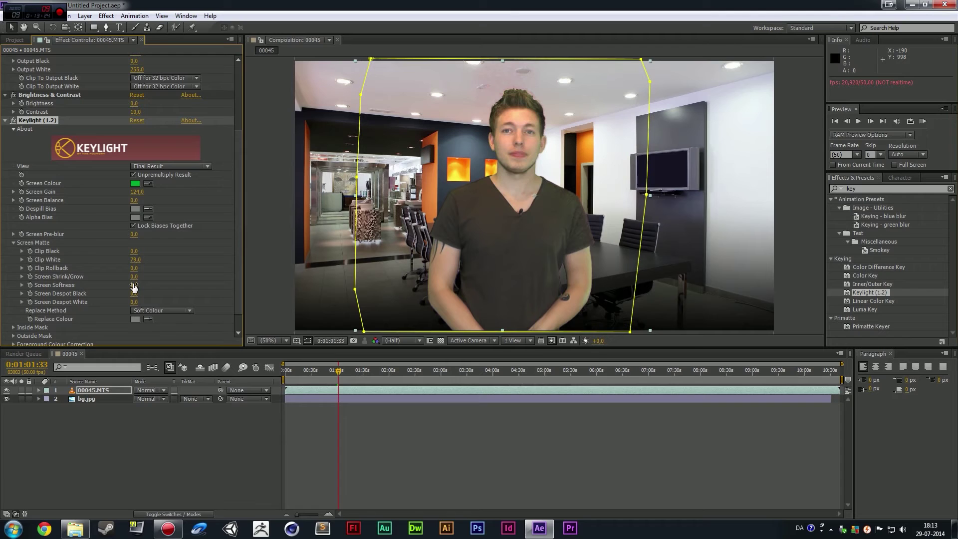
{"action": "left_click", "coordinate": [198, 305]}
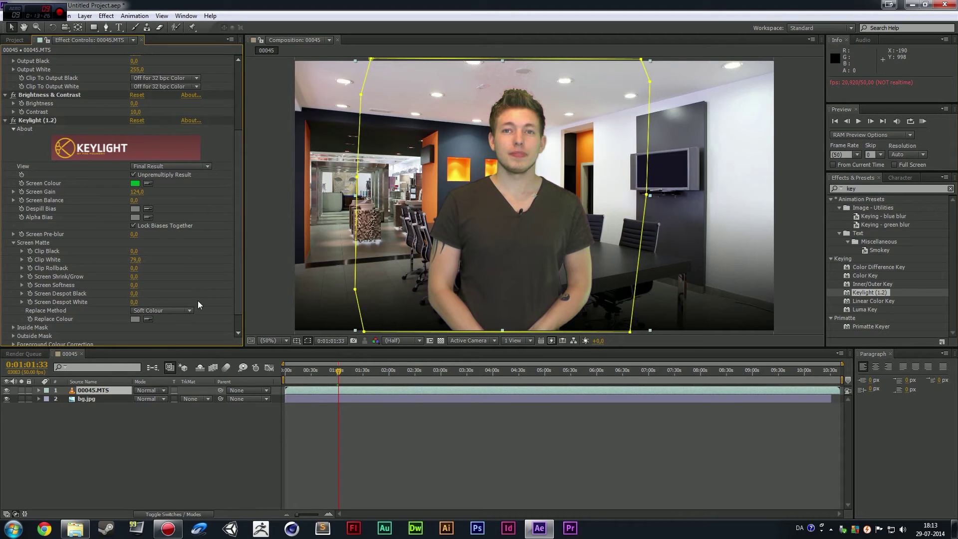
{"action": "scroll", "coordinate": [175, 278], "scroll_direction": "down", "scroll_amount": 1}
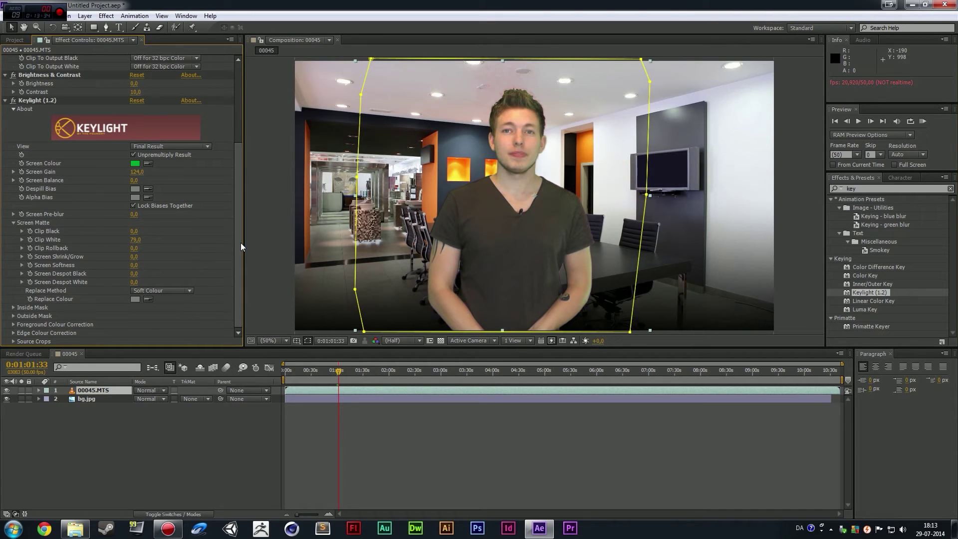
{"action": "scroll", "coordinate": [240, 242], "scroll_direction": "up", "scroll_amount": 5}
{"action": "key", "text": "Delete"}
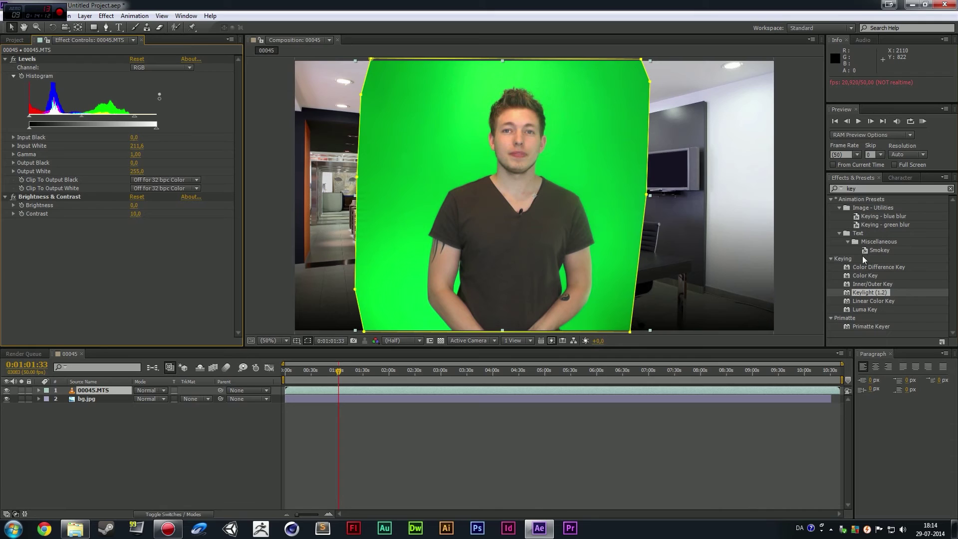
- Apply the Primatte Keyer effect to the 00045.MTS layer
{"action": "left_click", "coordinate": [881, 327]}
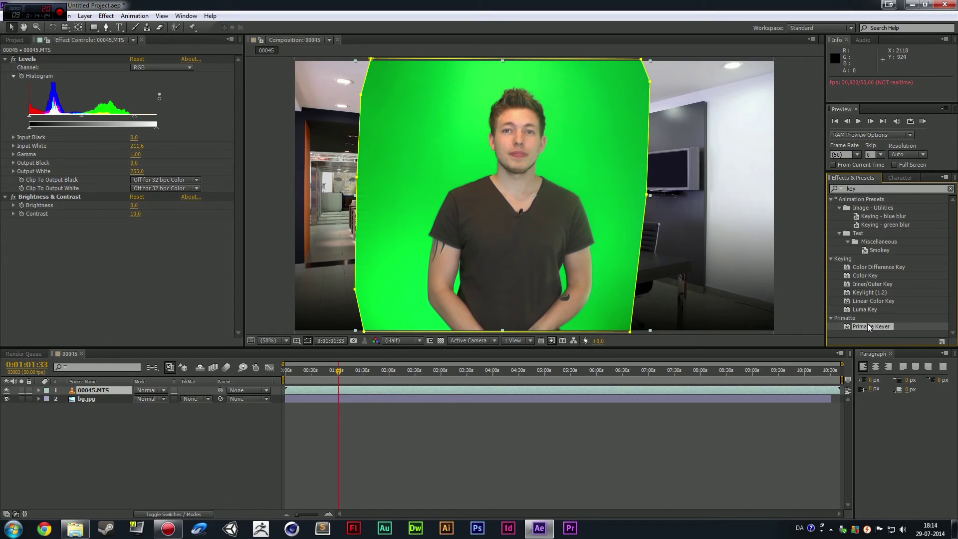
{"action": "left_click_drag", "start_coordinate": [872, 325], "coordinate": [763, 320]}
{"action": "left_click_drag", "start_coordinate": [673, 292], "coordinate": [565, 234]}
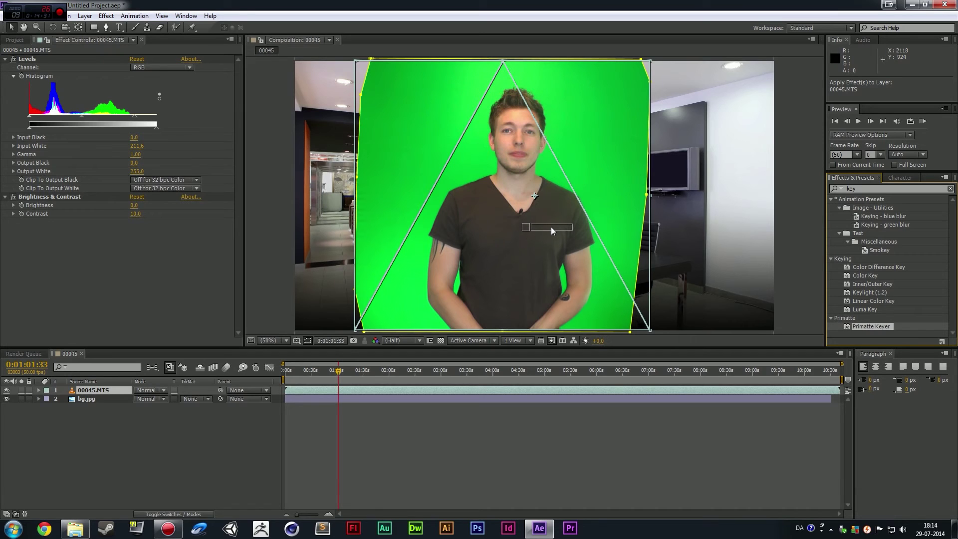
{"action": "left_click_drag", "start_coordinate": [518, 195], "coordinate": [518, 195]}
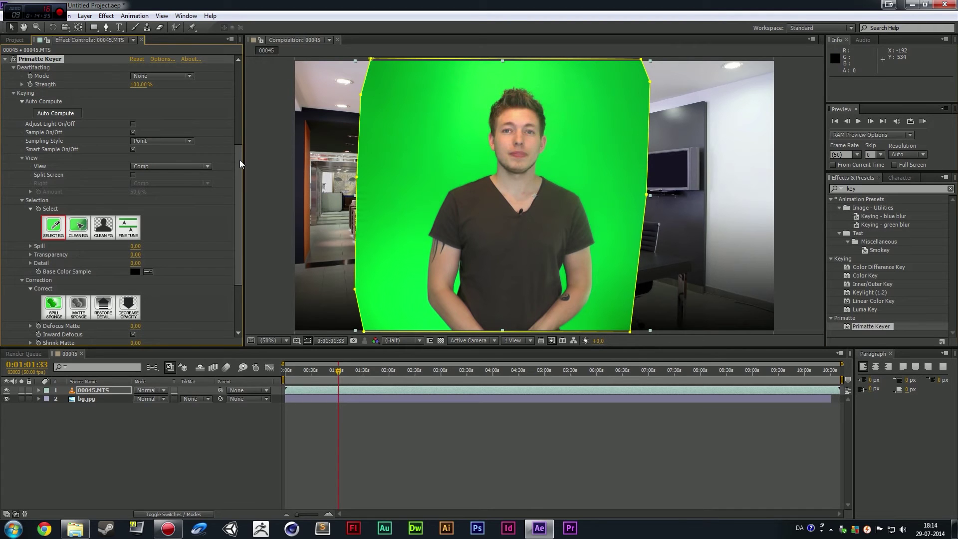
- Sample the green backdrop around the man with Primatte Keyer's Select BG tool to key it out
{"action": "scroll", "coordinate": [237, 167], "scroll_direction": "down", "scroll_amount": 1}
{"action": "scroll", "coordinate": [243, 152], "scroll_direction": "up", "scroll_amount": 2}
{"action": "mouse_move", "coordinate": [238, 158]}
{"action": "left_mouse_down"}
{"action": "mouse_move", "coordinate": [230, 195]}
{"action": "mouse_move", "coordinate": [238, 159]}
{"action": "left_mouse_up"}
{"action": "scroll", "coordinate": [238, 158], "scroll_direction": "up", "scroll_amount": 1}
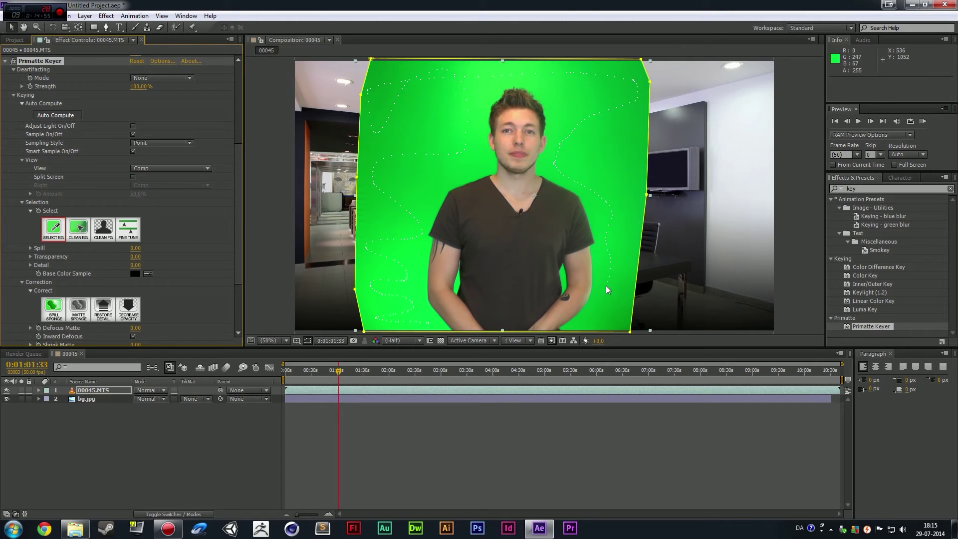
{"action": "left_click", "coordinate": [631, 132]}
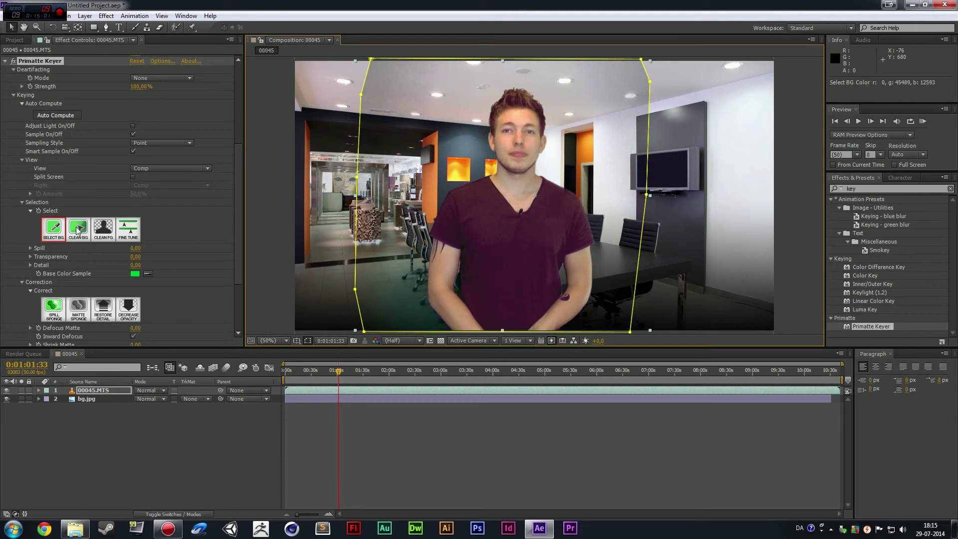
- Switch Primatte Keyer's view to Matte and sample the grey patches around the silhouette with Clean BG to remove background noise
{"action": "left_click", "coordinate": [152, 168]}
{"action": "left_click", "coordinate": [164, 189]}
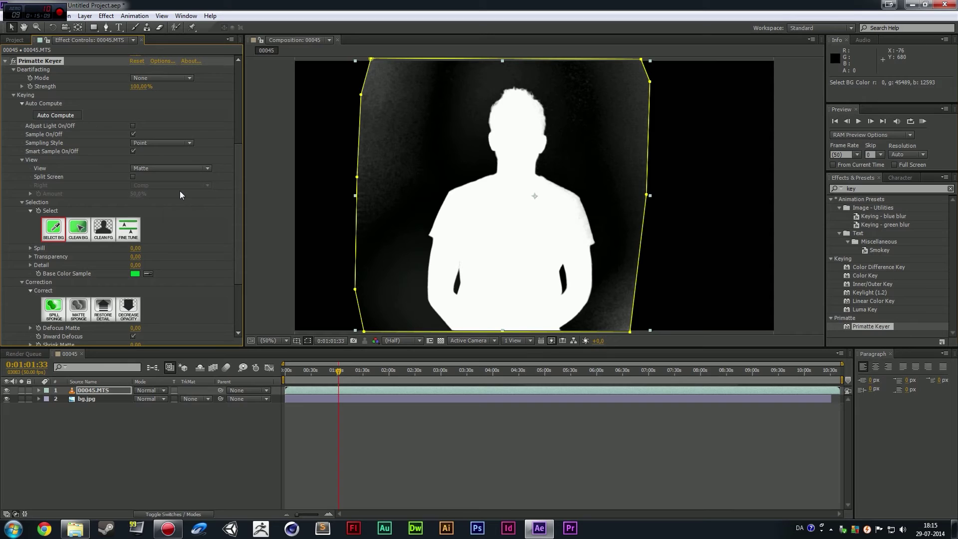
{"action": "left_click", "coordinate": [79, 230]}
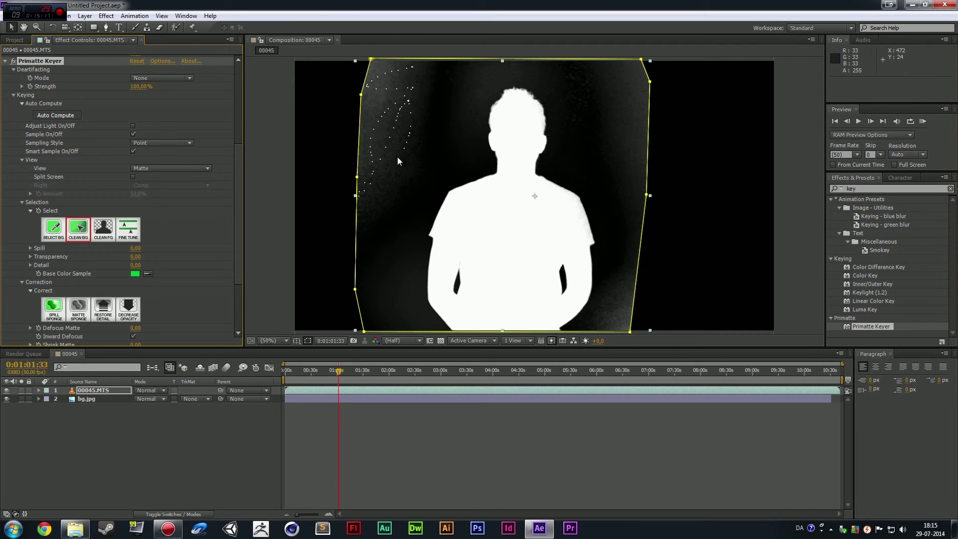
{"action": "left_click_drag", "start_coordinate": [384, 114], "coordinate": [385, 111]}
{"action": "mouse_move", "coordinate": [417, 75]}
{"action": "left_mouse_down"}
{"action": "mouse_move", "coordinate": [394, 116]}
{"action": "mouse_move", "coordinate": [426, 83]}
{"action": "left_mouse_up"}
{"action": "left_click_drag", "start_coordinate": [643, 197], "coordinate": [634, 231]}
{"action": "mouse_move", "coordinate": [545, 107]}
{"action": "left_mouse_down"}
{"action": "mouse_move", "coordinate": [548, 66]}
{"action": "mouse_move", "coordinate": [445, 77]}
{"action": "left_mouse_up"}
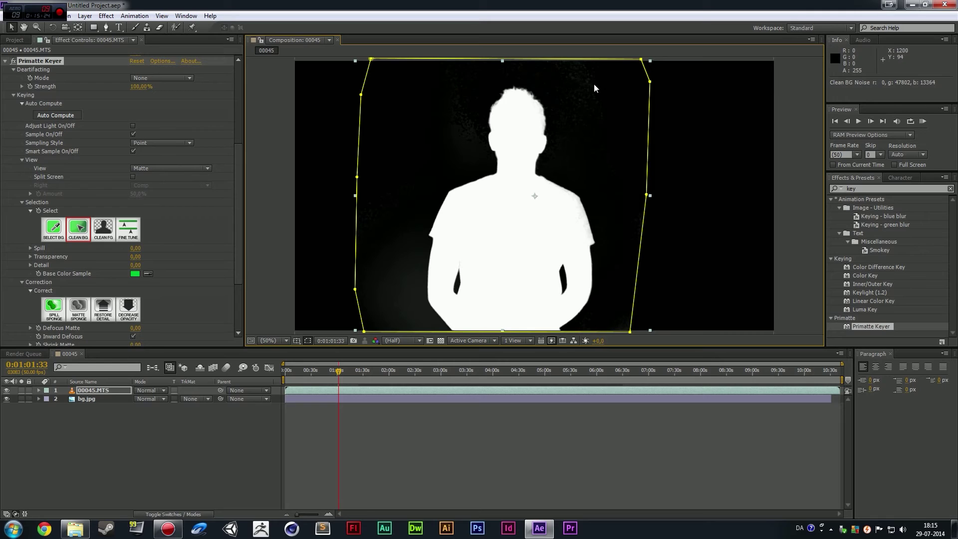
{"action": "left_click_drag", "start_coordinate": [590, 104], "coordinate": [610, 126]}
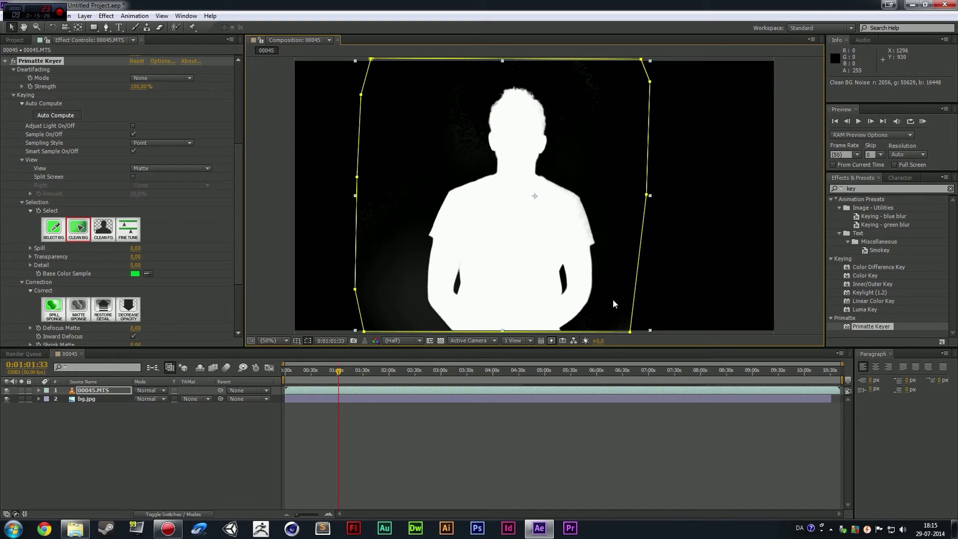
{"action": "left_click_drag", "start_coordinate": [635, 261], "coordinate": [621, 325]}
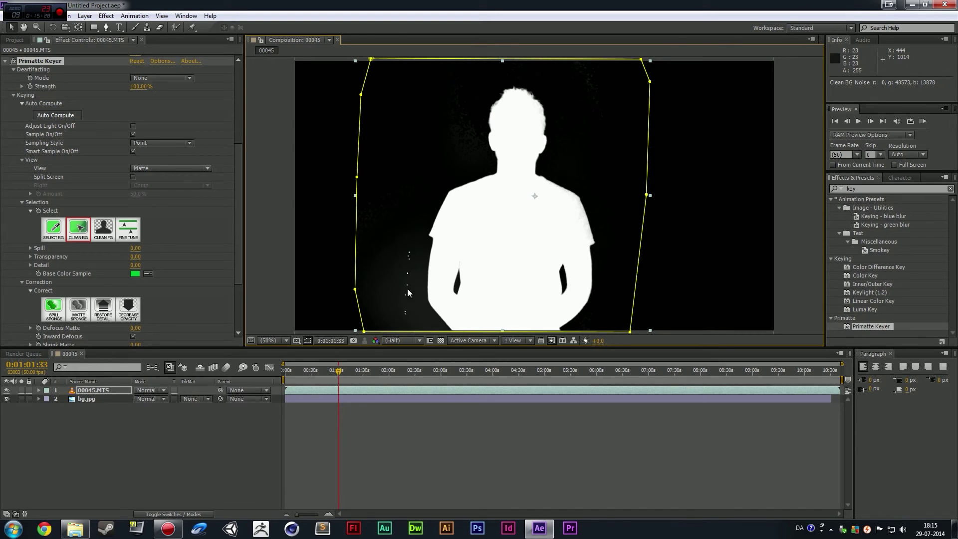
{"action": "left_click_drag", "start_coordinate": [408, 291], "coordinate": [375, 277]}
{"action": "left_click_drag", "start_coordinate": [374, 208], "coordinate": [400, 221]}
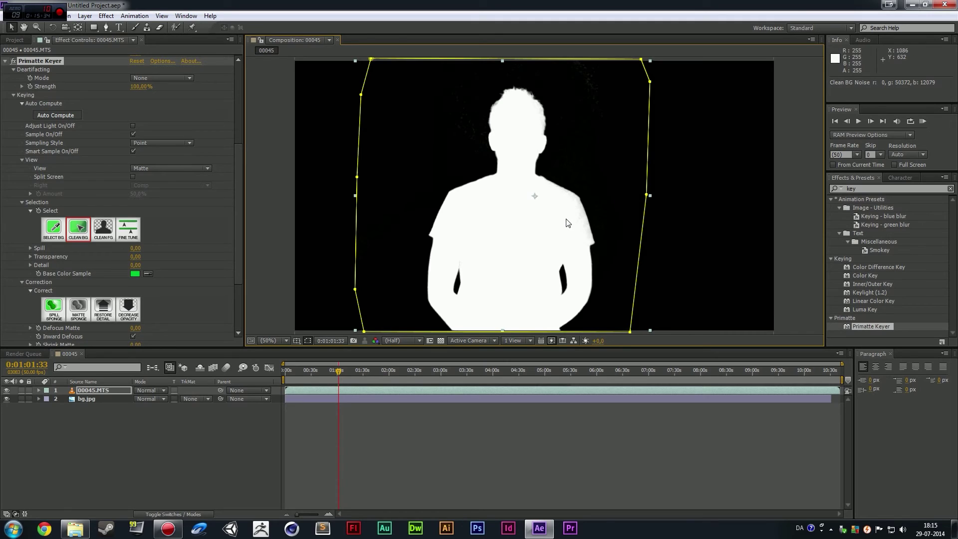
- Sample the grey specks on the silhouette's shoulder and sleeve with Clean FG to make the foreground matte solid white
{"action": "key", "text": "slash"}
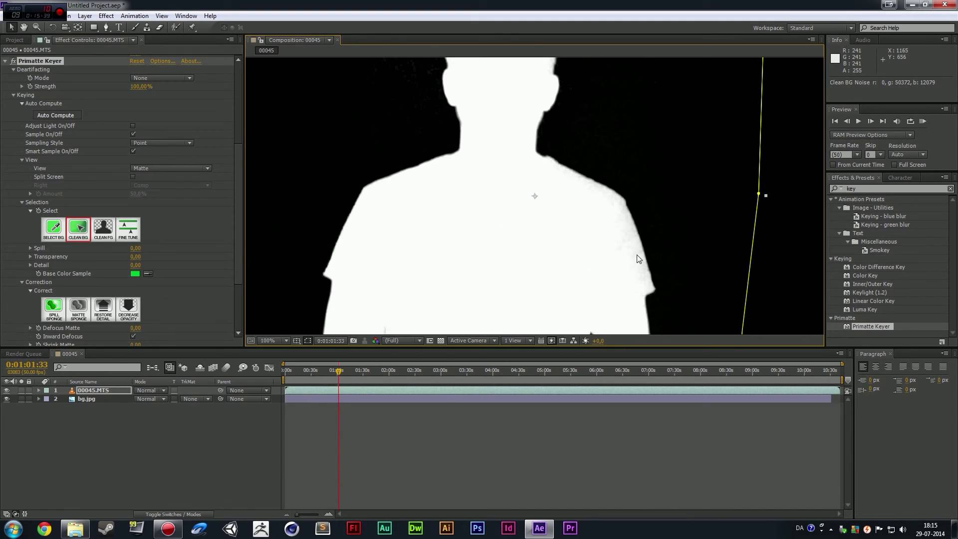
{"action": "left_click", "coordinate": [105, 231]}
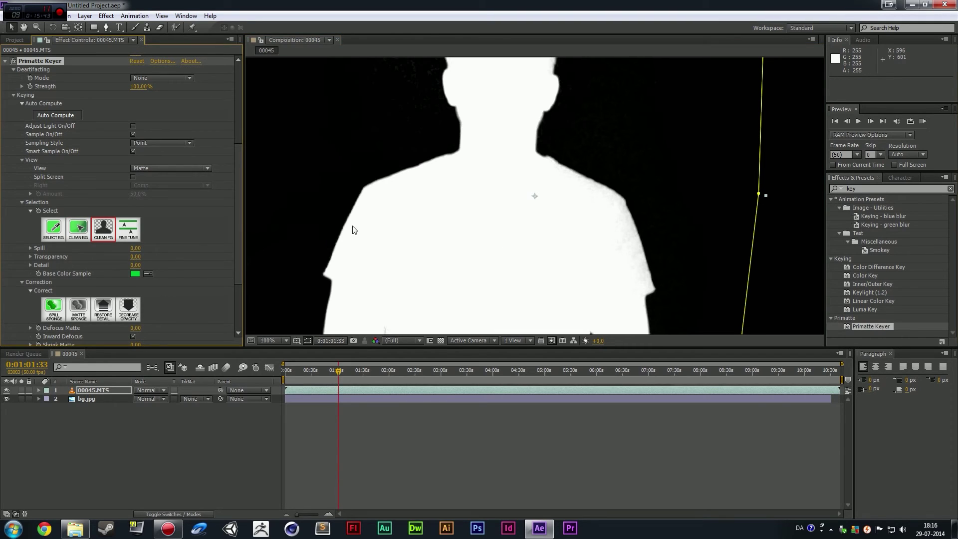
{"action": "left_click", "coordinate": [624, 224]}
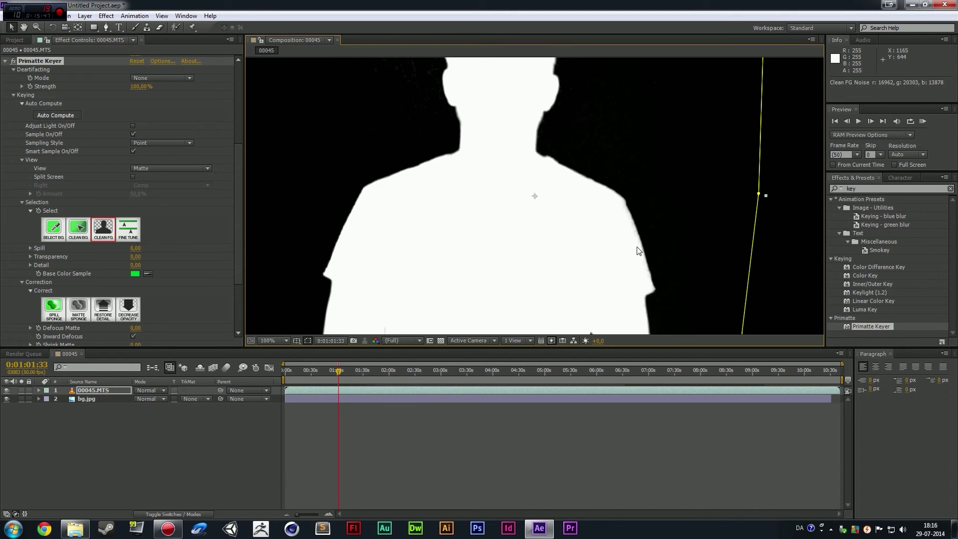
{"action": "left_click", "coordinate": [599, 224]}
- Check the head in the matte, set Primatte Keyer's view to Comp, and inspect the keyed edges of the hair and shirt
{"action": "key", "text": "h"}
{"action": "left_click_drag", "start_coordinate": [535, 139], "coordinate": [568, 109]}
{"action": "mouse_move", "coordinate": [557, 230]}
{"action": "left_mouse_down"}
{"action": "mouse_move", "coordinate": [559, 180]}
{"action": "mouse_move", "coordinate": [563, 226]}
{"action": "mouse_move", "coordinate": [571, 173]}
{"action": "mouse_move", "coordinate": [540, 192]}
{"action": "mouse_move", "coordinate": [504, 268]}
{"action": "mouse_move", "coordinate": [516, 221]}
{"action": "mouse_move", "coordinate": [568, 218]}
{"action": "left_mouse_up"}
{"action": "scroll", "coordinate": [512, 175], "scroll_direction": "down", "scroll_amount": 2}
{"action": "scroll", "coordinate": [518, 227], "scroll_direction": "up", "scroll_amount": 2}
{"action": "key", "text": "v"}
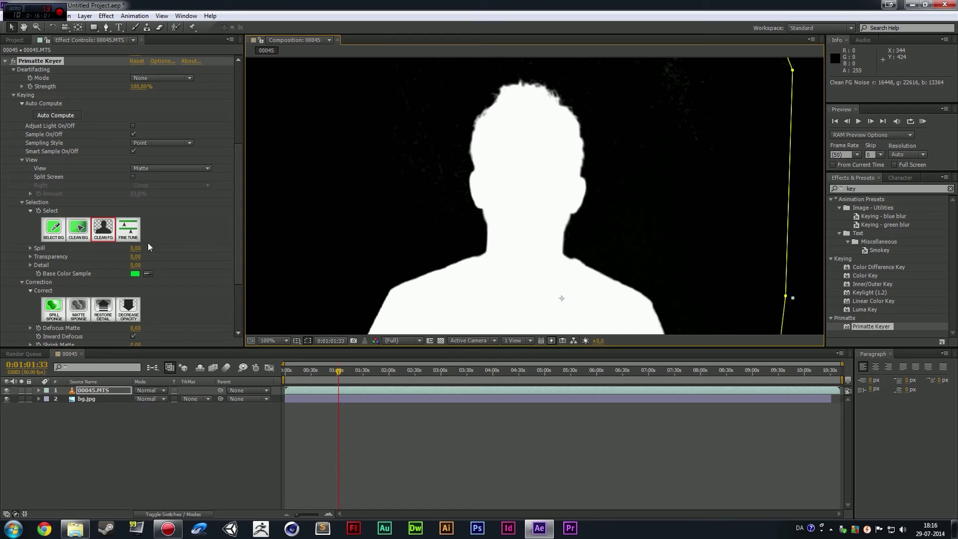
{"action": "left_click", "coordinate": [172, 167]}
{"action": "left_click", "coordinate": [168, 182]}
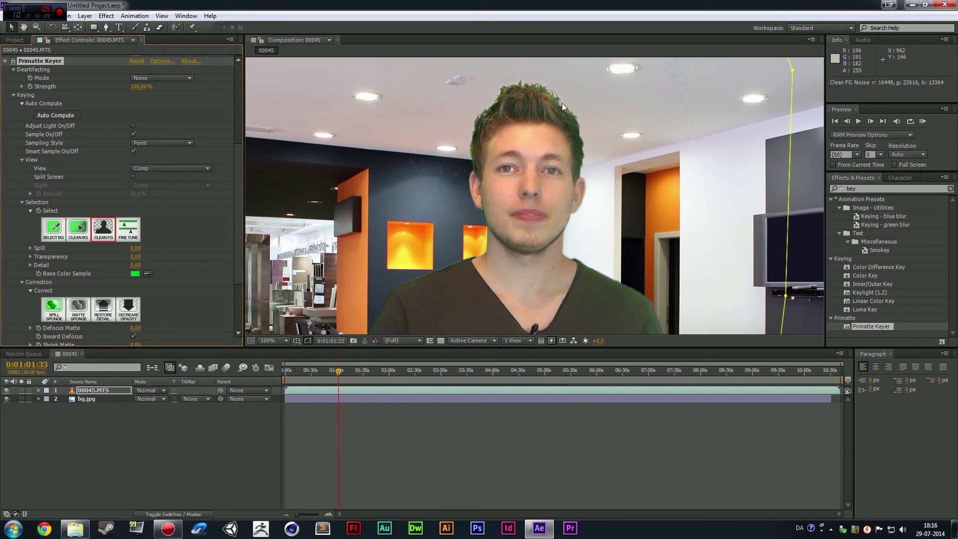
{"action": "key", "text": "h"}
{"action": "left_click_drag", "start_coordinate": [663, 283], "coordinate": [647, 215]}
{"action": "key", "text": "v"}
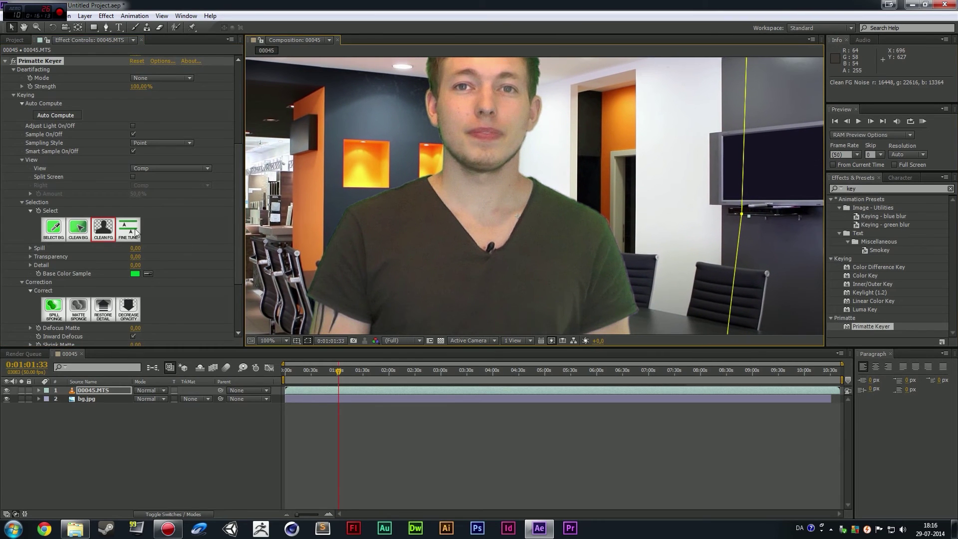
- Sample the green fringe along the shirt's shoulder beside the neck with Primatte Keyer's Fine Tune tool
{"action": "left_click", "coordinate": [133, 230]}
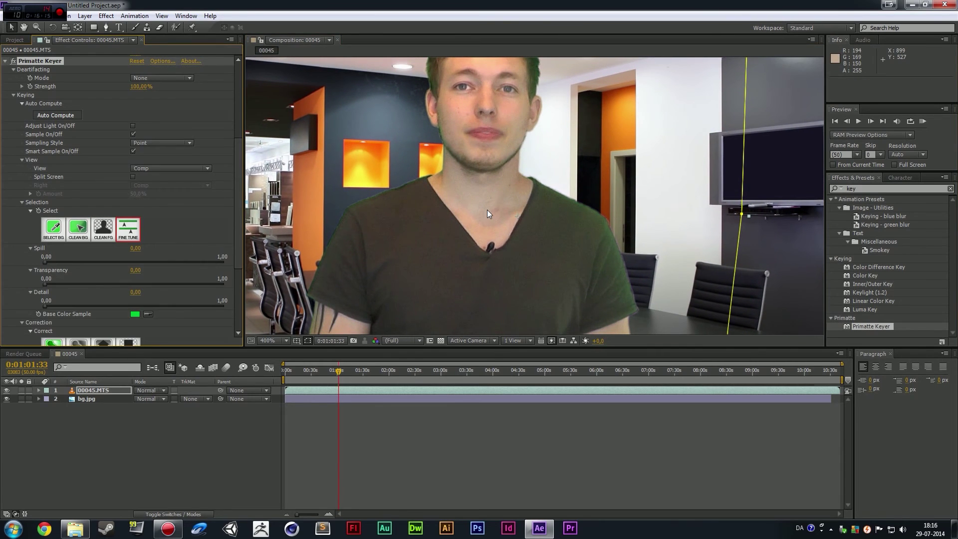
{"action": "scroll", "coordinate": [488, 210], "scroll_direction": "up", "scroll_amount": 2}
{"action": "key", "text": "h"}
{"action": "left_click_drag", "start_coordinate": [605, 225], "coordinate": [734, 183]}
{"action": "key", "text": "v"}
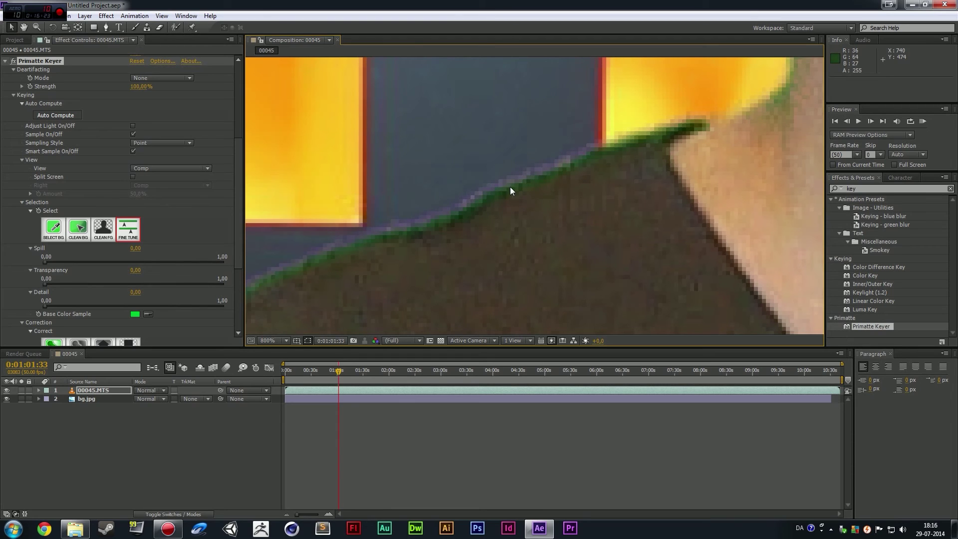
{"action": "left_click_drag", "start_coordinate": [479, 197], "coordinate": [432, 222]}
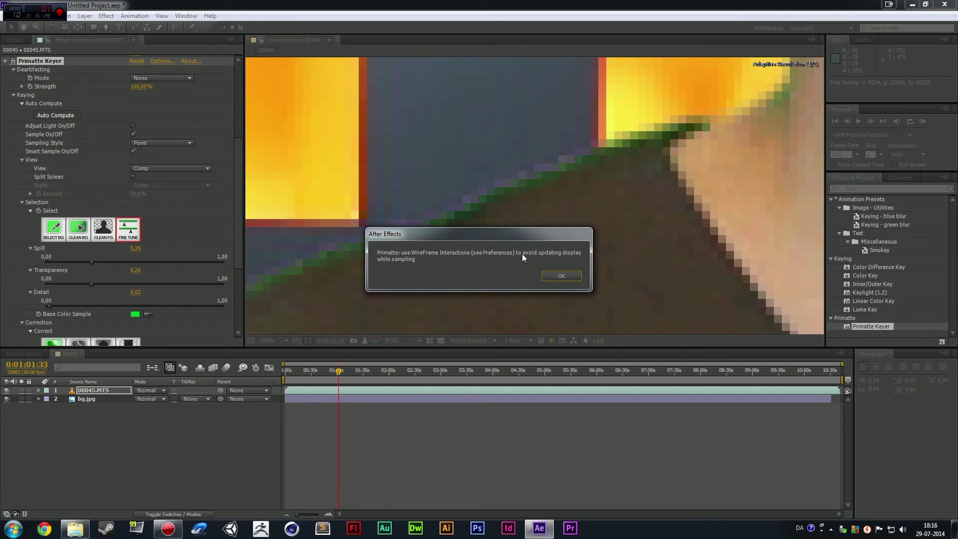
{"action": "left_click", "coordinate": [565, 276]}
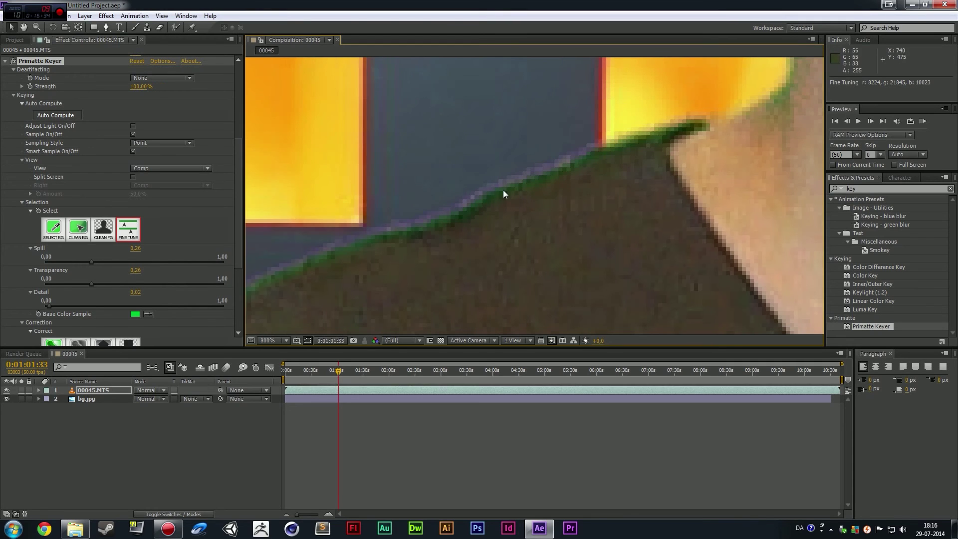
{"action": "left_click_drag", "start_coordinate": [502, 187], "coordinate": [475, 203]}
- Set Primatte Keyer's Spill to 0,34 to suppress the green on the shirt and neck edges
{"action": "left_click", "coordinate": [92, 263]}
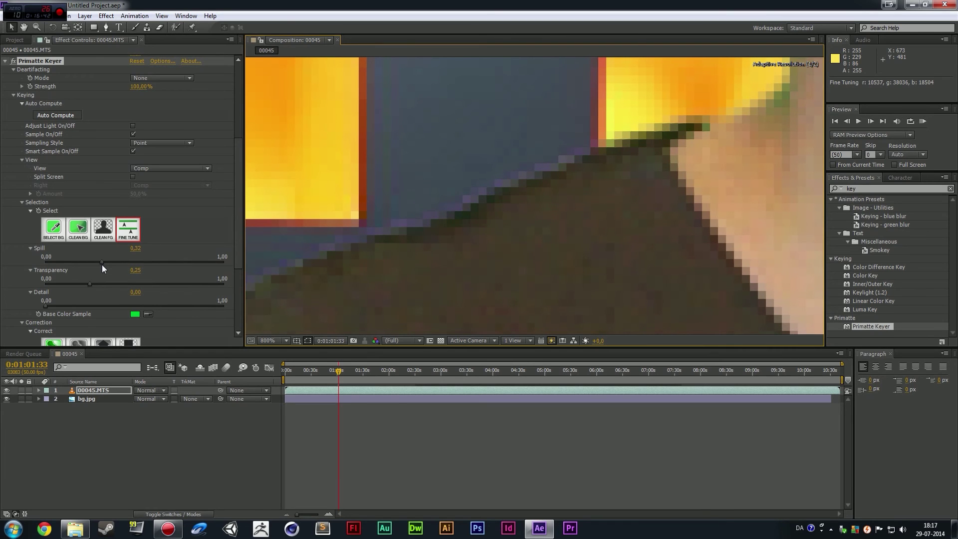
{"action": "scroll", "coordinate": [459, 231], "scroll_direction": "down", "scroll_amount": 6}
{"action": "scroll", "coordinate": [460, 231], "scroll_direction": "down", "scroll_amount": 1}
{"action": "scroll", "coordinate": [543, 214], "scroll_direction": "up", "scroll_amount": 2}
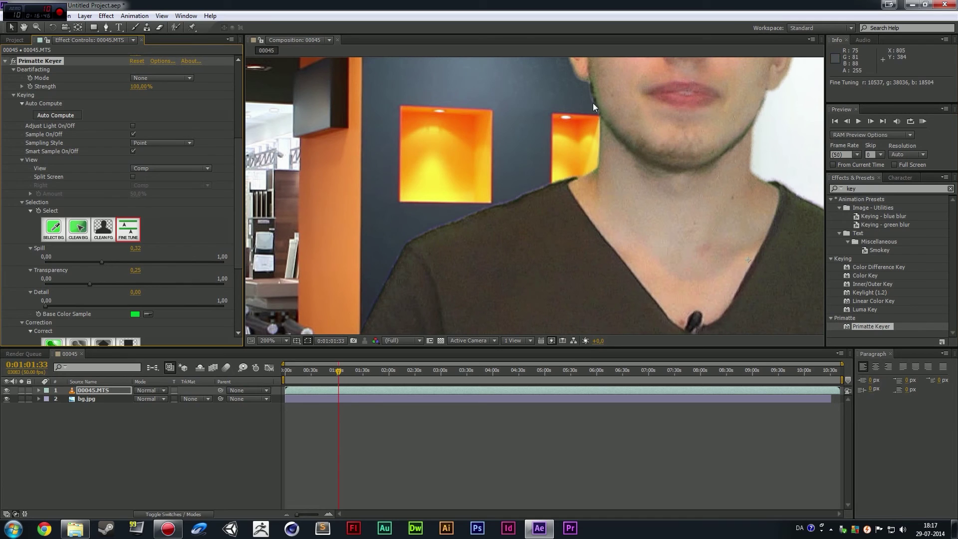
{"action": "left_click_drag", "start_coordinate": [100, 261], "coordinate": [103, 261]}
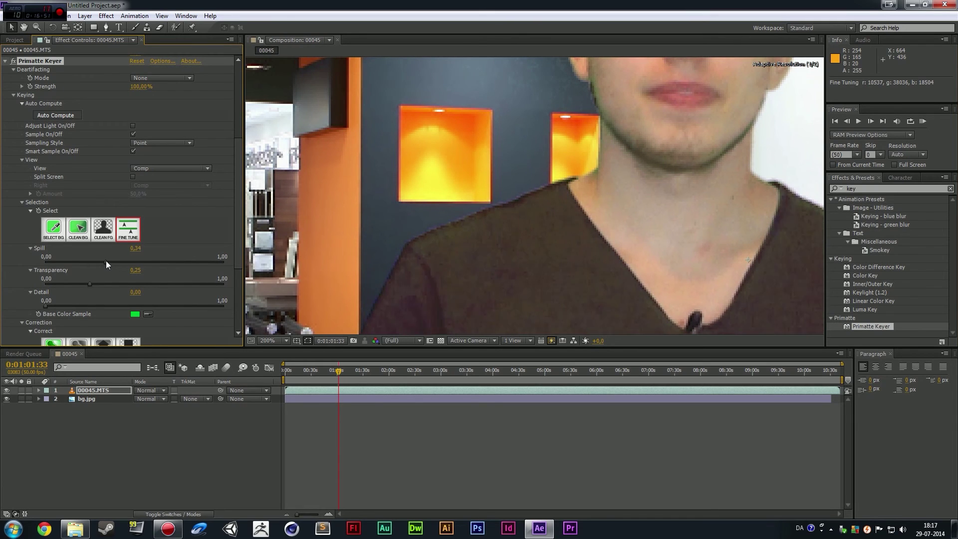
- Sample the green fringe along the jaw and cheek edge with Primatte Keyer's Fine Tune tool and set Spill to 0,32
{"action": "key", "text": "h"}
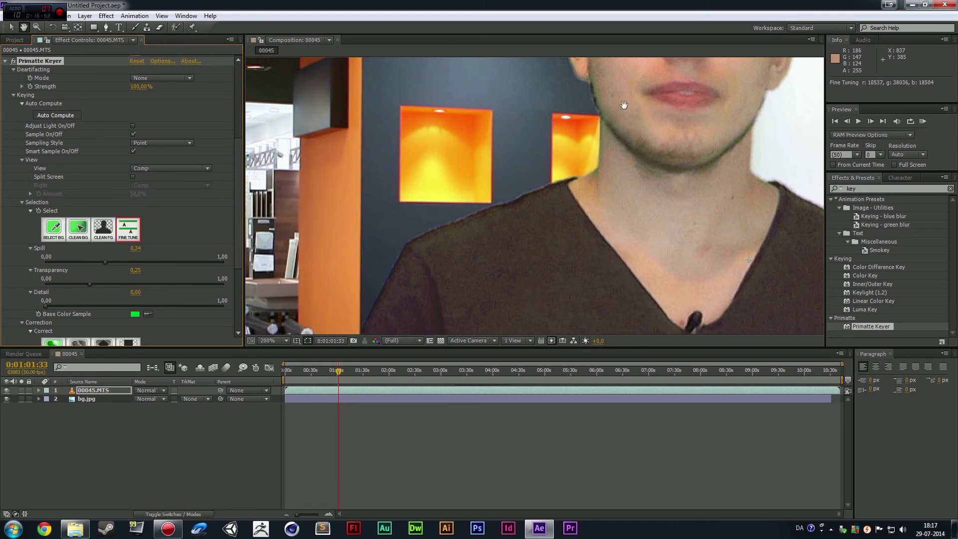
{"action": "left_click_drag", "start_coordinate": [625, 103], "coordinate": [515, 196]}
{"action": "scroll", "coordinate": [515, 195], "scroll_direction": "up", "scroll_amount": 4}
{"action": "left_click_drag", "start_coordinate": [349, 182], "coordinate": [458, 135]}
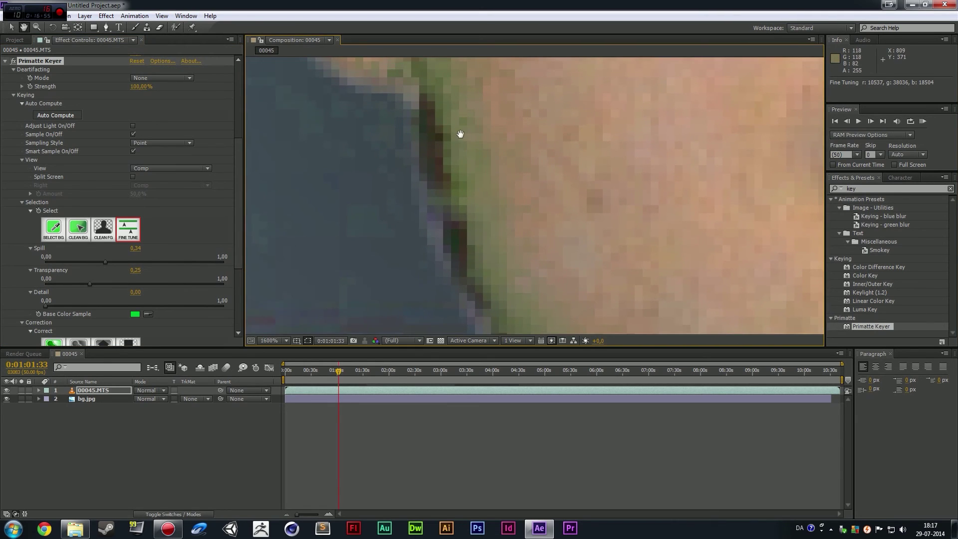
{"action": "left_click", "coordinate": [440, 92]}
{"action": "scroll", "coordinate": [493, 132], "scroll_direction": "down", "scroll_amount": 4}
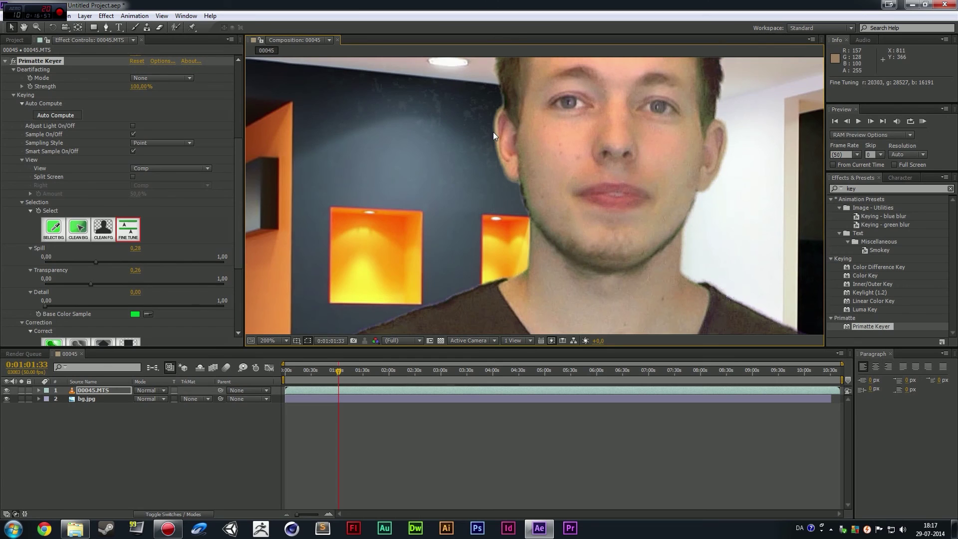
{"action": "left_click_drag", "start_coordinate": [94, 262], "coordinate": [99, 262]}
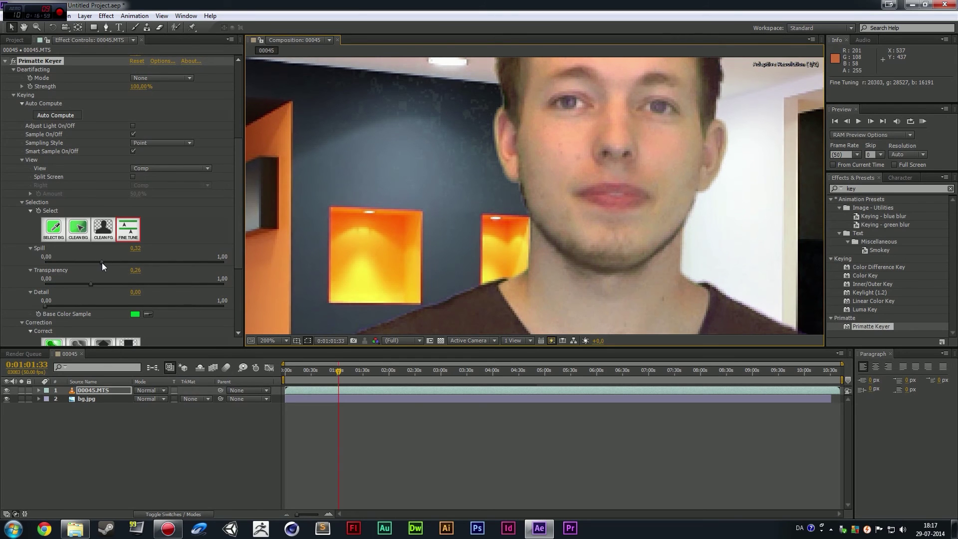
{"action": "scroll", "coordinate": [452, 190], "scroll_direction": "down", "scroll_amount": 4}
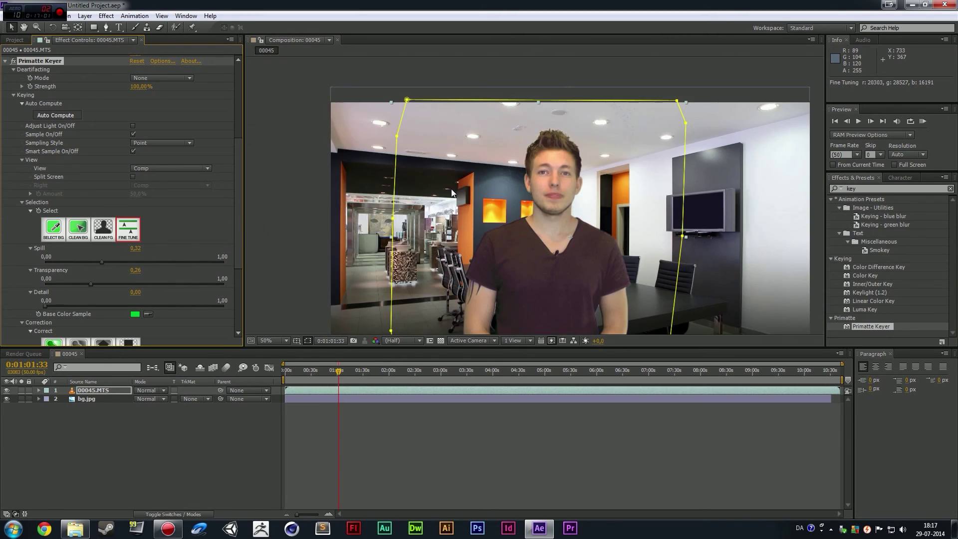
{"action": "left_click_drag", "start_coordinate": [539, 229], "coordinate": [516, 213]}
- Expand Primatte Keyer's Spill Killer settings and set its Color Mode to Green
{"action": "left_click_drag", "start_coordinate": [238, 169], "coordinate": [237, 246]}
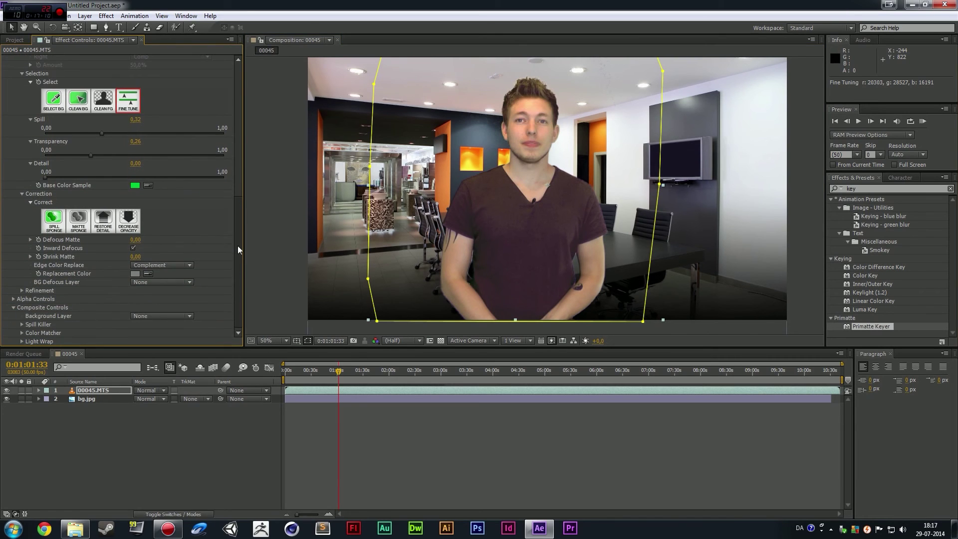
{"action": "left_click", "coordinate": [22, 325]}
{"action": "scroll", "coordinate": [235, 259], "scroll_direction": "down", "scroll_amount": 1}
{"action": "left_click_drag", "start_coordinate": [236, 260], "coordinate": [236, 292]}
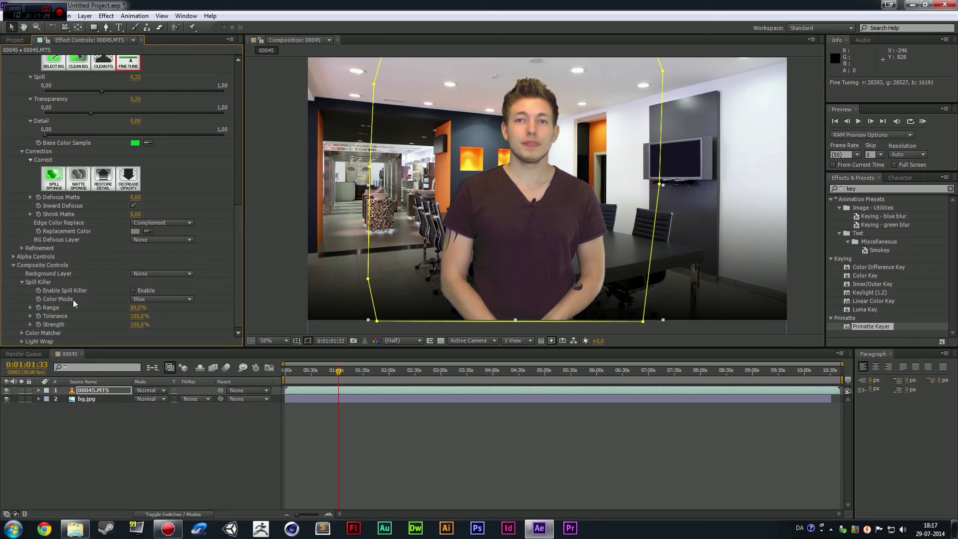
{"action": "left_click", "coordinate": [149, 299]}
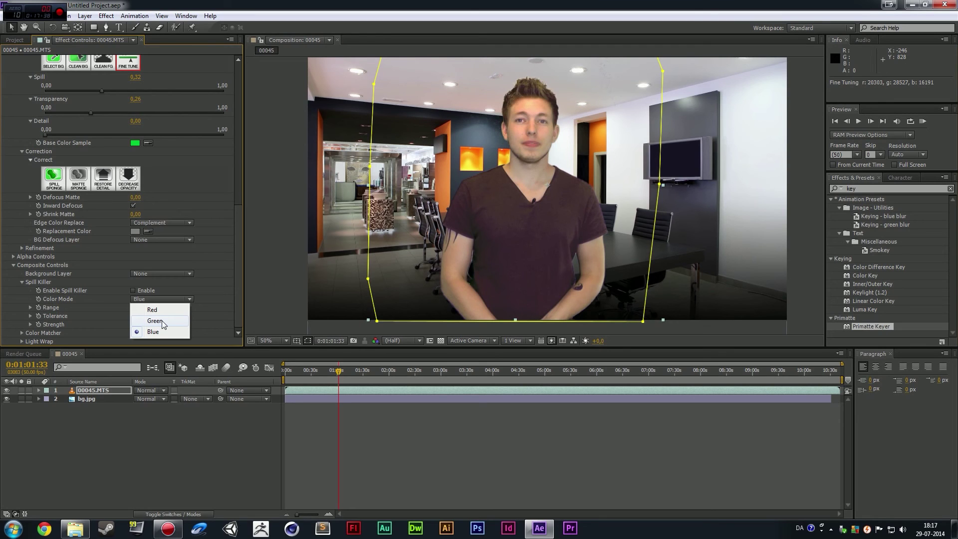
{"action": "left_click", "coordinate": [162, 320]}
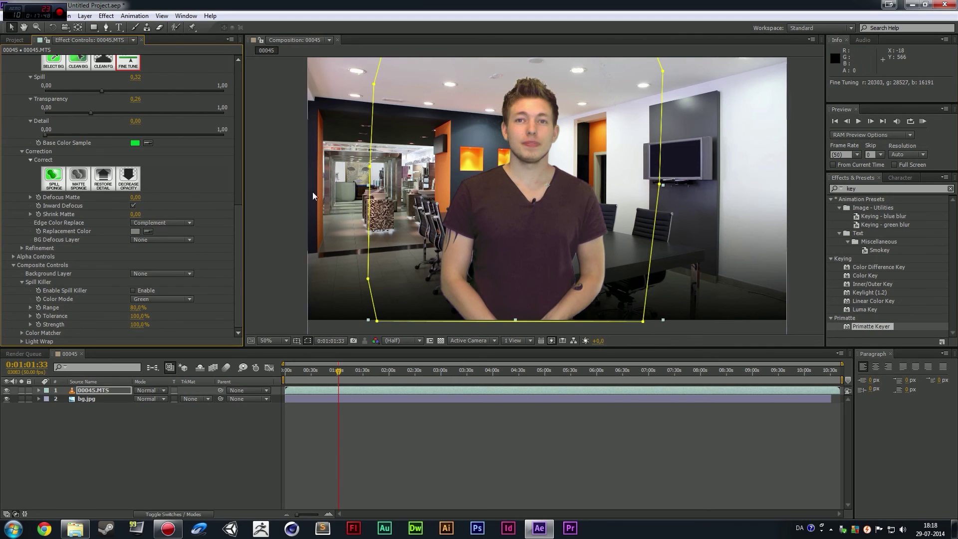
- Sample the keyed-out background on both sides of the man with Primatte Keyer's Clean BG tool
{"action": "scroll", "coordinate": [110, 164], "scroll_direction": "up", "scroll_amount": 3}
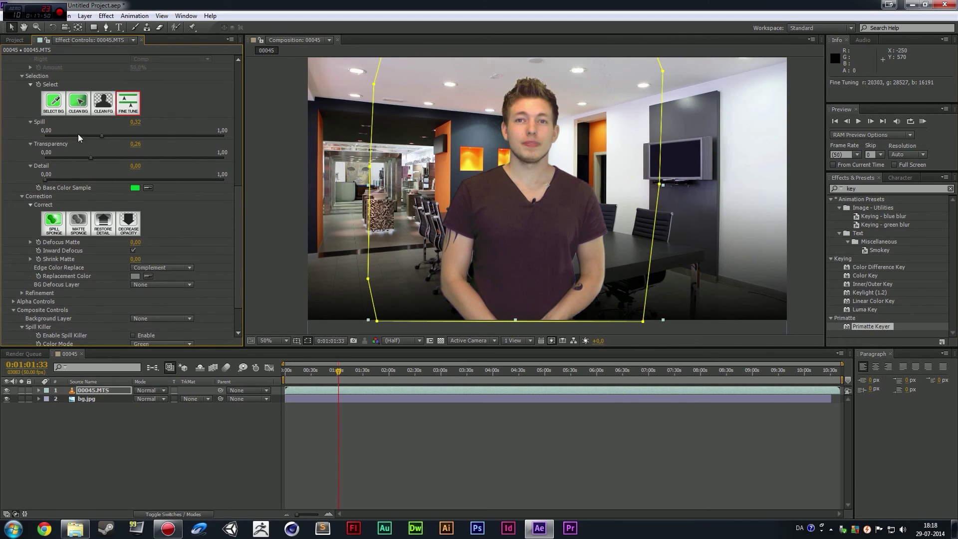
{"action": "left_click", "coordinate": [79, 103]}
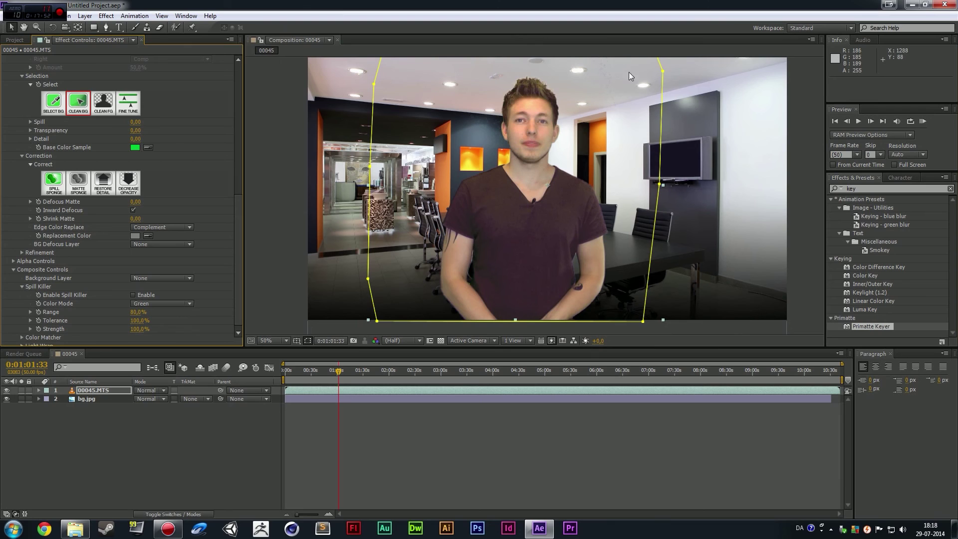
{"action": "left_click_drag", "start_coordinate": [617, 101], "coordinate": [626, 122]}
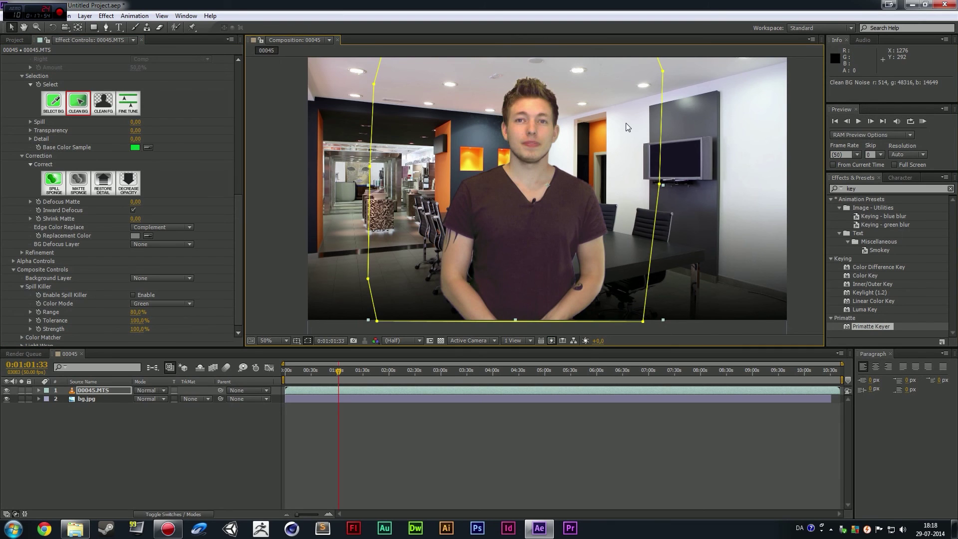
{"action": "left_click_drag", "start_coordinate": [602, 65], "coordinate": [604, 69]}
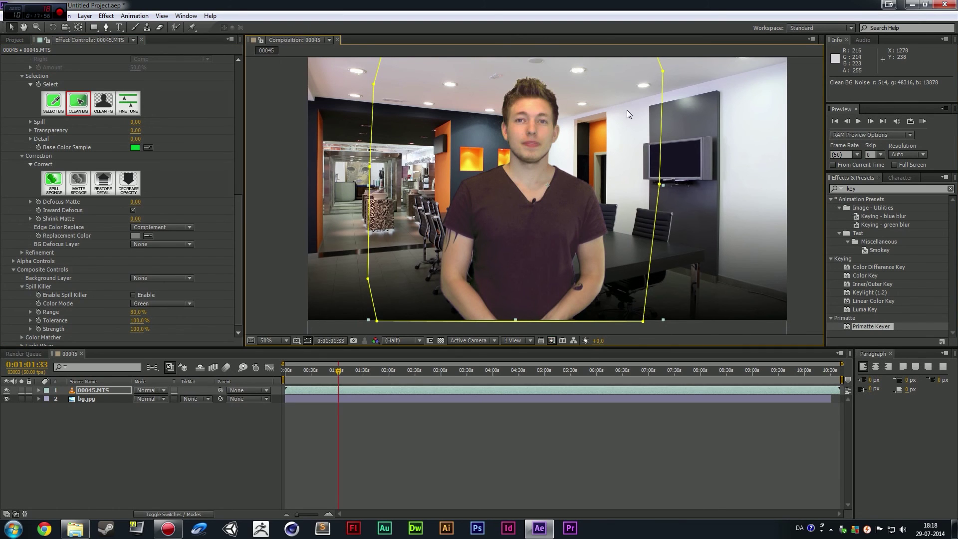
{"action": "mouse_move", "coordinate": [472, 113]}
{"action": "left_mouse_down"}
{"action": "mouse_move", "coordinate": [484, 123]}
{"action": "mouse_move", "coordinate": [457, 160]}
{"action": "left_mouse_up"}
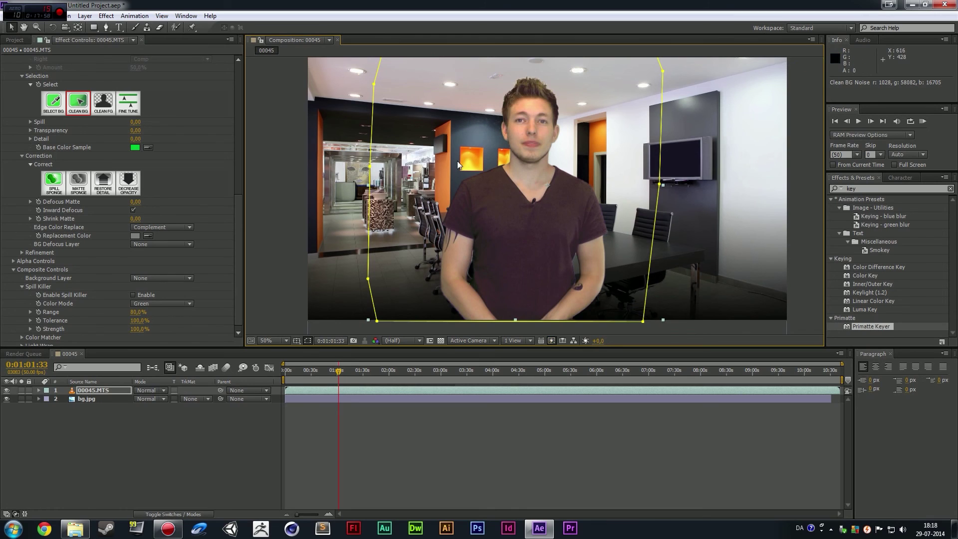
{"action": "mouse_move", "coordinate": [488, 114]}
{"action": "left_mouse_down"}
{"action": "mouse_move", "coordinate": [484, 132]}
{"action": "mouse_move", "coordinate": [480, 109]}
{"action": "left_mouse_up"}
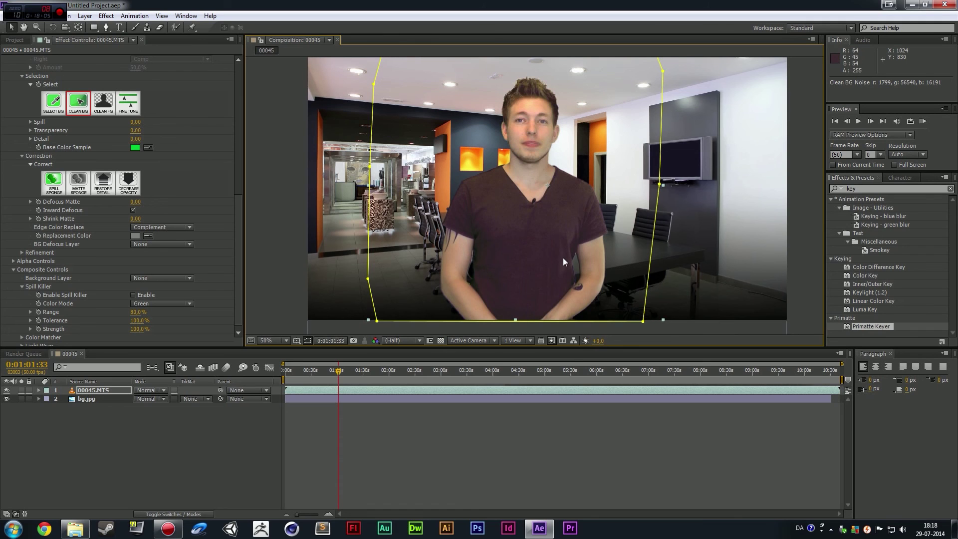
- Set the work area from 0:02:47:40 to 0:03:27:28 and play the keyed clip from 0:03:01:32
{"action": "left_click_drag", "start_coordinate": [847, 385], "coordinate": [403, 382]}
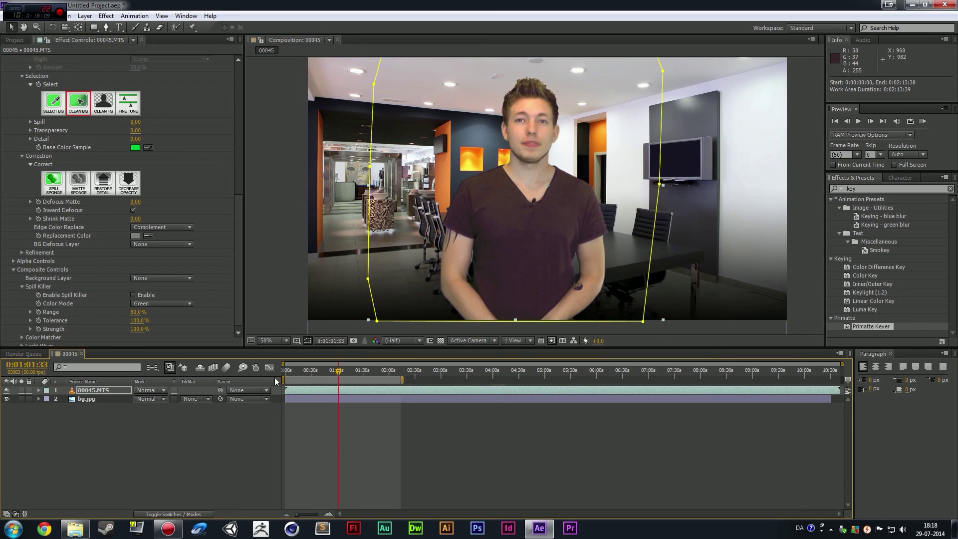
{"action": "left_click_drag", "start_coordinate": [286, 381], "coordinate": [429, 381]}
{"action": "left_click", "coordinate": [442, 371]}
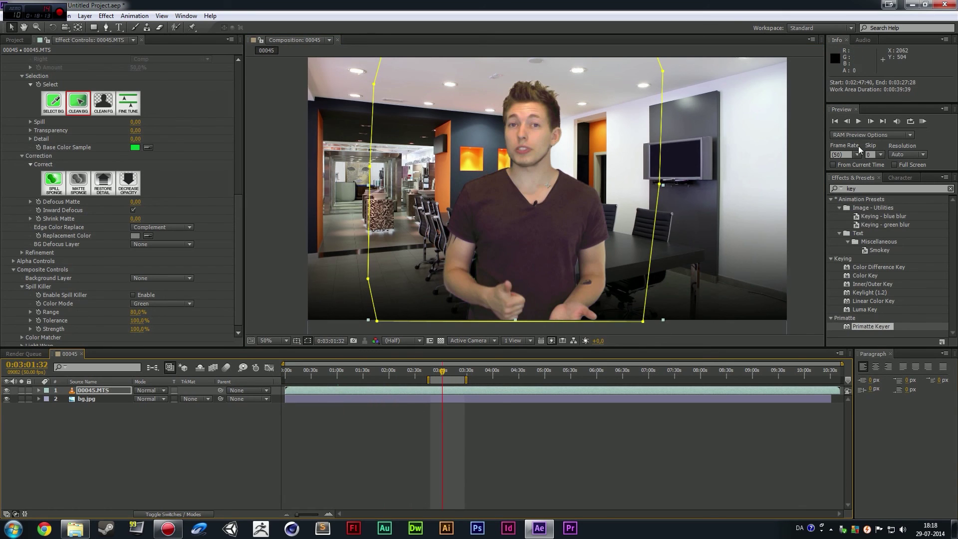
{"action": "left_click", "coordinate": [858, 121]}
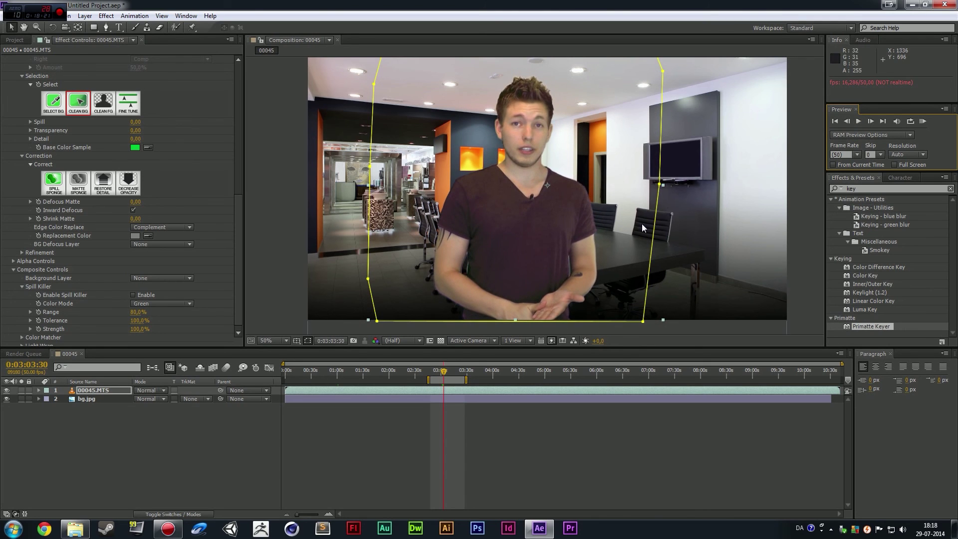
- Inspect the keyed edges up close around the arm, the gap beside the torso and the shirt sleeve
{"action": "scroll", "coordinate": [445, 283], "scroll_direction": "up", "scroll_amount": 2}
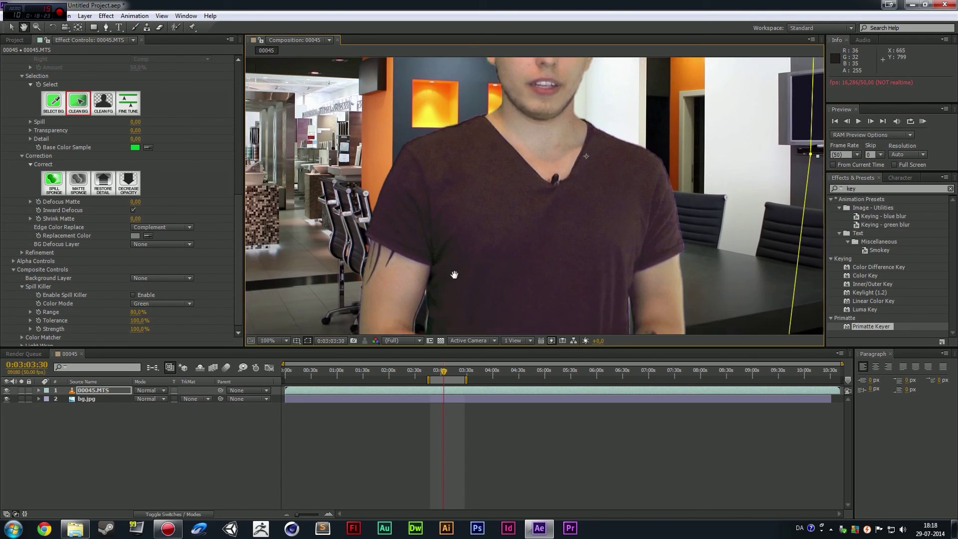
{"action": "scroll", "coordinate": [435, 304], "scroll_direction": "up", "scroll_amount": 4}
{"action": "left_click_drag", "start_coordinate": [670, 238], "coordinate": [552, 203]}
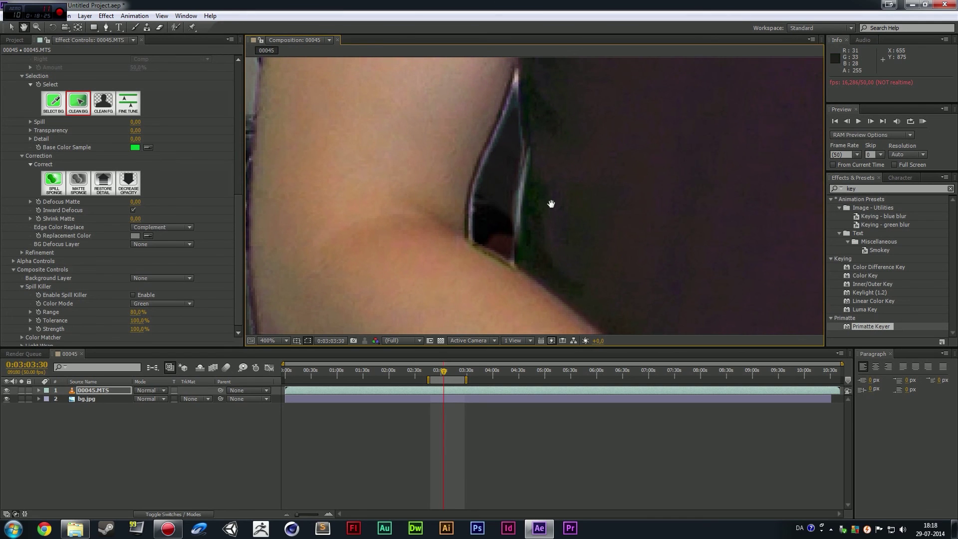
{"action": "left_click_drag", "start_coordinate": [469, 209], "coordinate": [423, 162]}
{"action": "left_click_drag", "start_coordinate": [434, 203], "coordinate": [507, 140]}
{"action": "key", "text": "v"}
{"action": "scroll", "coordinate": [221, 251], "scroll_direction": "down", "scroll_amount": 1}
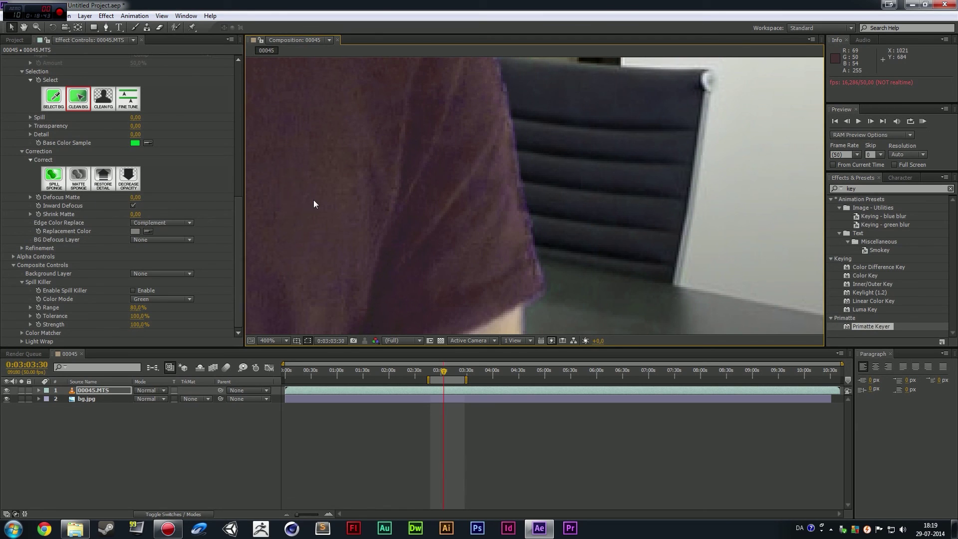
{"action": "scroll", "coordinate": [313, 200], "scroll_direction": "down", "scroll_amount": 4}
{"action": "left_click_drag", "start_coordinate": [298, 200], "coordinate": [432, 222]}
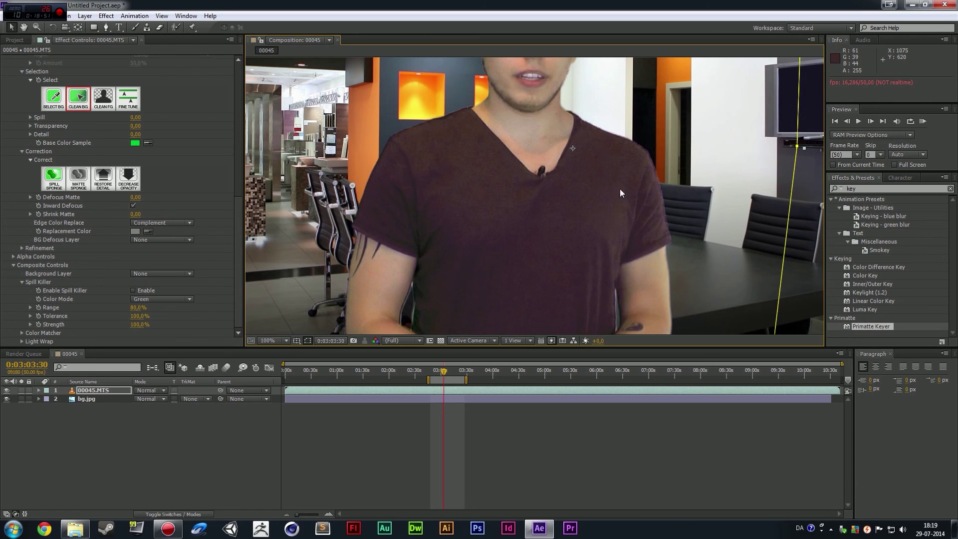
- Set Primatte Keyer's Defocus Matte to 4,00 to soften the keyed edges
{"action": "left_click_drag", "start_coordinate": [138, 201], "coordinate": [177, 213]}
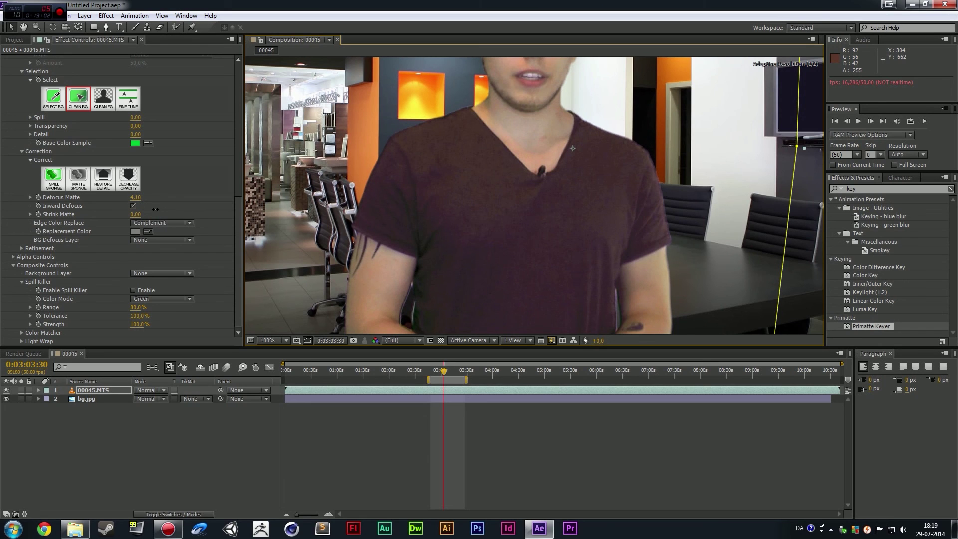
{"action": "left_click_drag", "start_coordinate": [155, 209], "coordinate": [155, 209]}
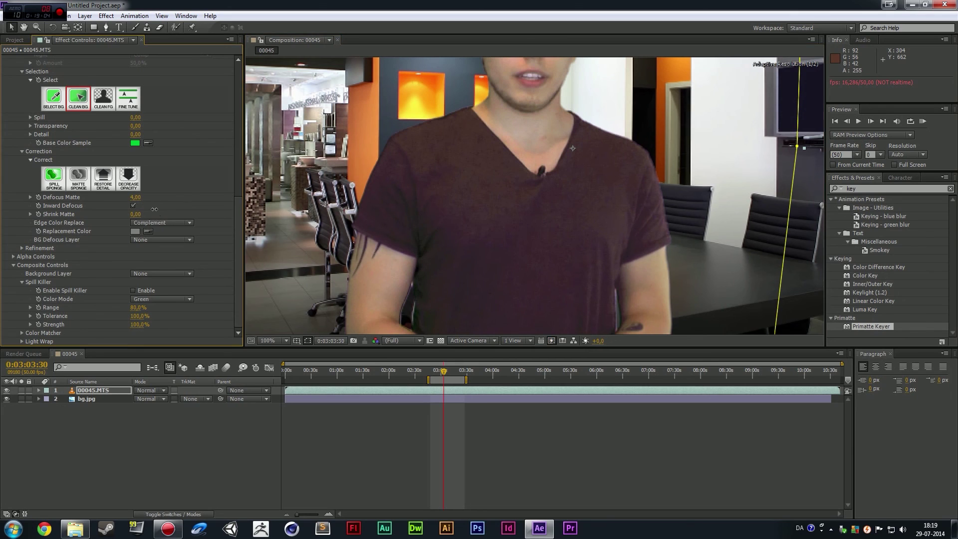
{"action": "scroll", "coordinate": [520, 152], "scroll_direction": "down", "scroll_amount": 2}
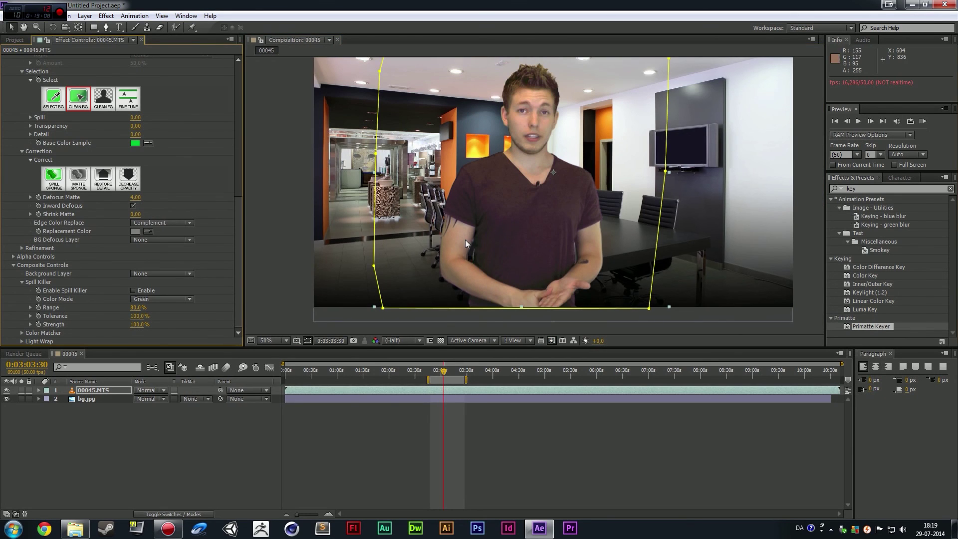
- Play the composite from 0:03:03:31 to about 0:03:06:36 to check the softened edges in motion
{"action": "key", "text": "Page_Down"}
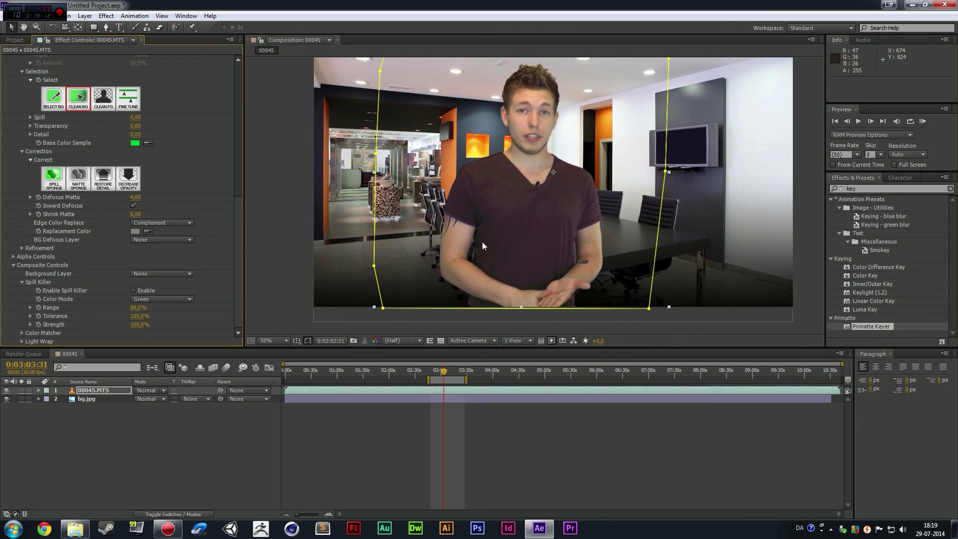
{"action": "left_click", "coordinate": [858, 121]}
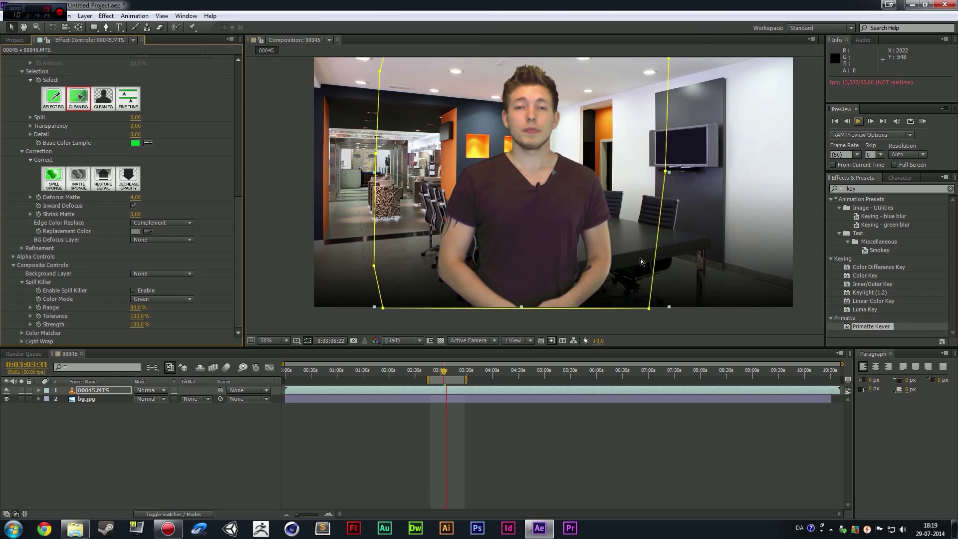
{"action": "left_click", "coordinate": [858, 121]}
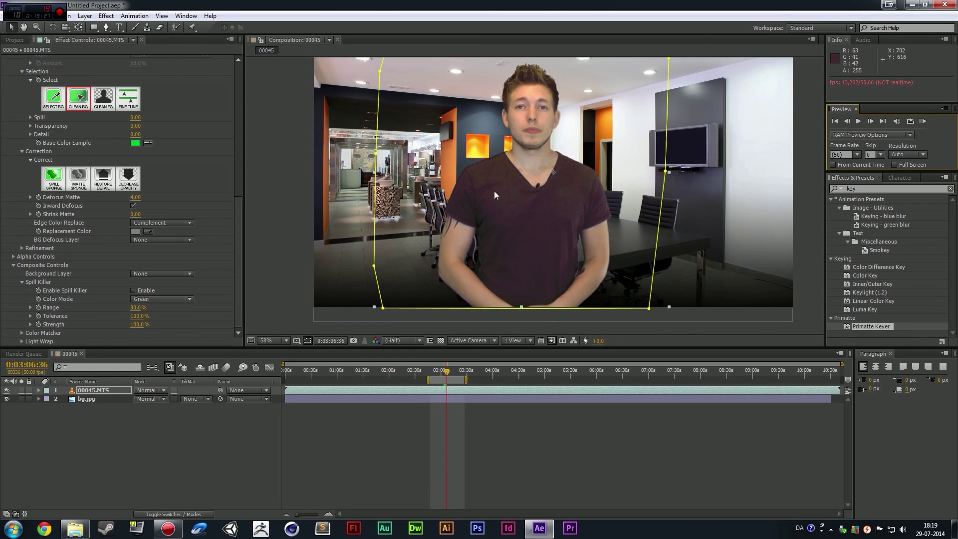
{"action": "scroll", "coordinate": [218, 145], "scroll_direction": "up", "scroll_amount": 5}
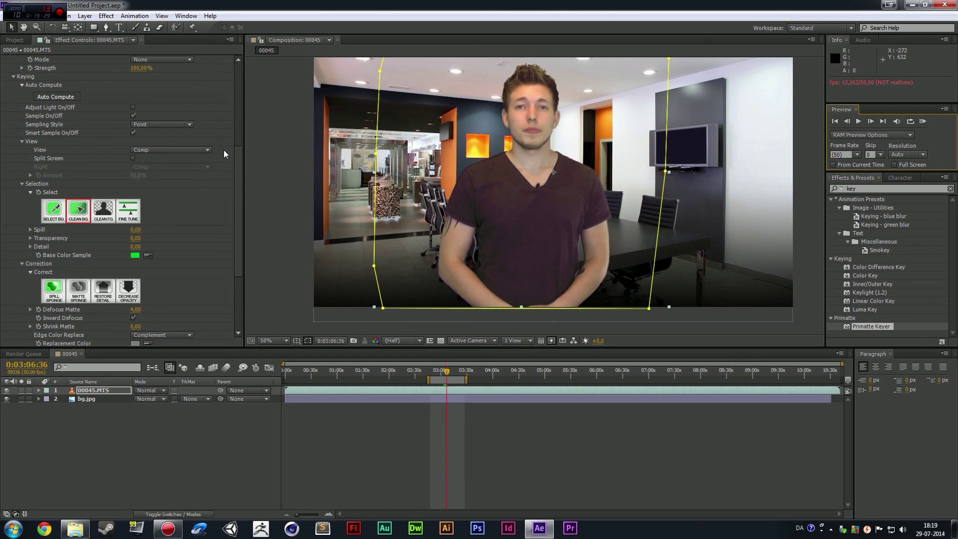